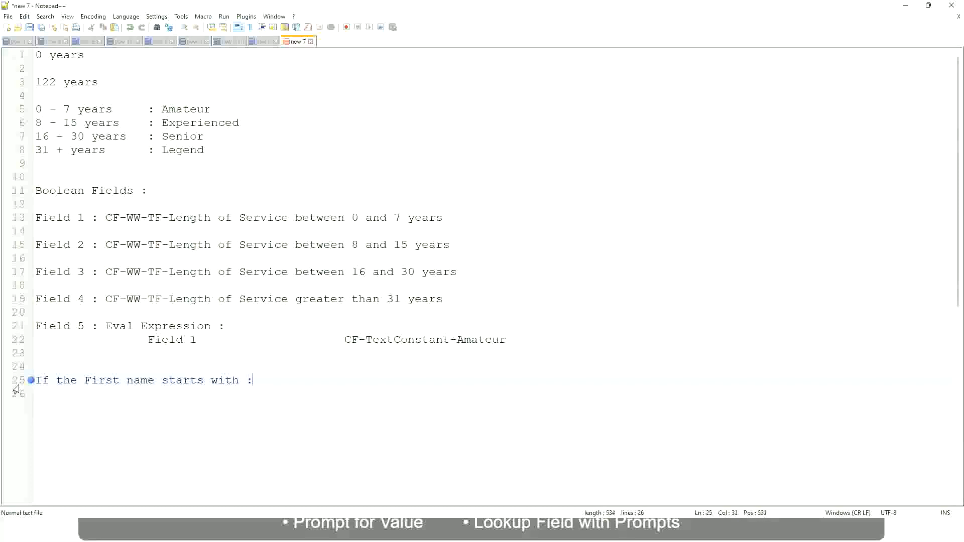
Complete the "If the First name starts with :" line with the range A - G and the result "A Listers" in quotation marks.
type("A ")
type("- G")
type("A 1I")
key("BackSpace")
key("BackSpace")
type("Listers")
key("Left")
key("ctrl+Left")
type("\"\"")
key("Right")
key("BackSpace")
key("Right")
key("Return")
type("\"")
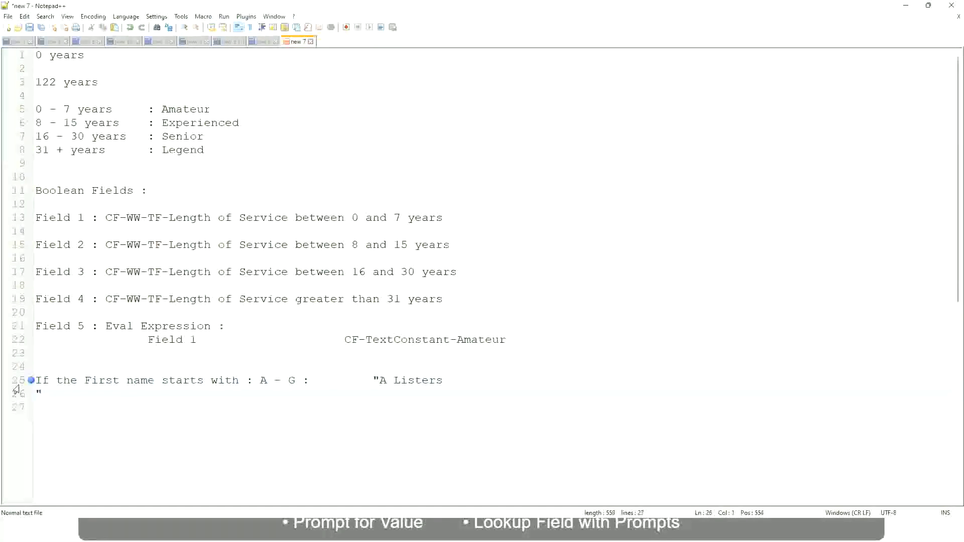
key("BackSpace")
key("BackSpace")
type("\"")
Add a second line for the range H - P with the result "His Majesty", aligned under the first rule's result.
key("Return")
type("B -")
type("P")
key("Tab")
key("Tab")
key("Tab")
key("Tab")
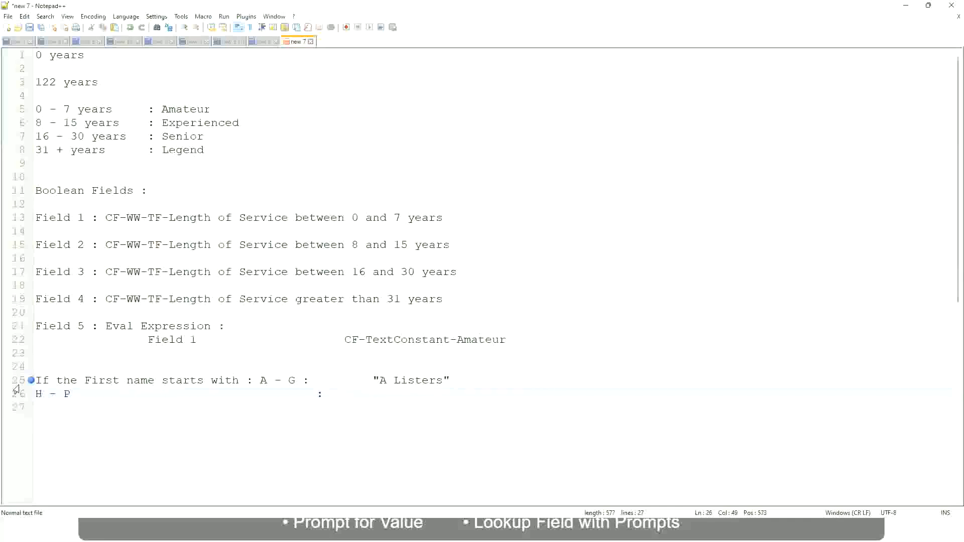
type("\"His Majesty\"\"")
key("BackSpace")
key("Return")
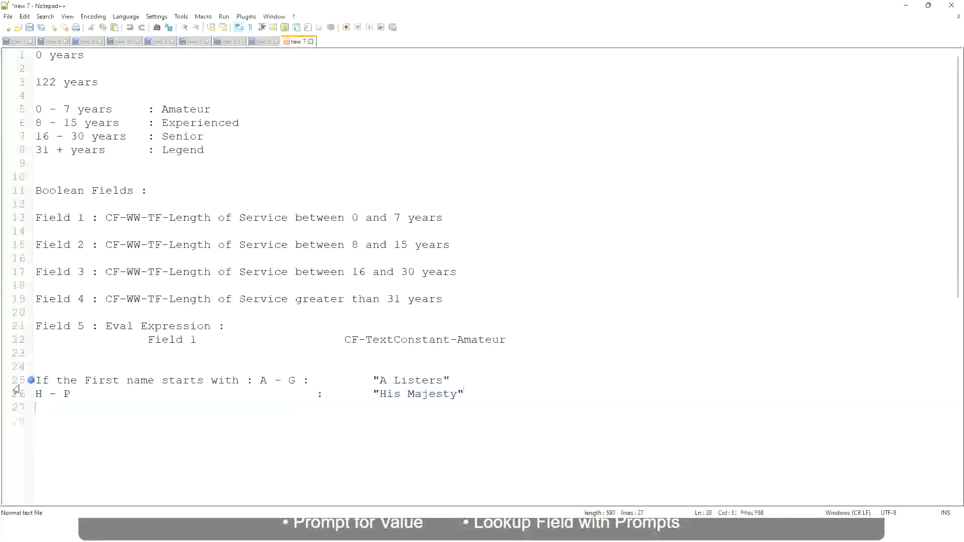
Add a third line for the range L - Z with the result "Lords", aligned under the results above.
type("L")
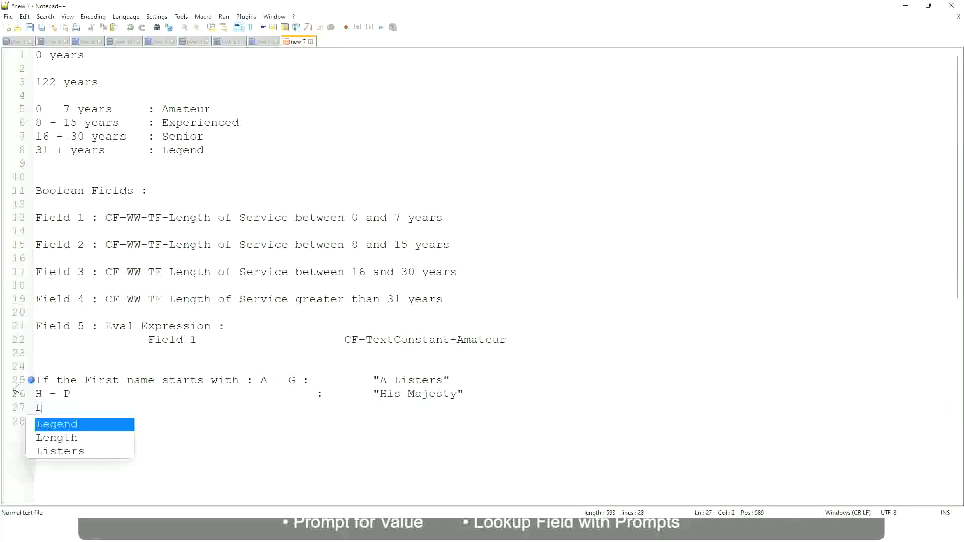
type(" - Z")
key("Tab")
key("Tab")
key("Tab")
key("Tab")
key("Tab")
key("Tab")
key("Tab")
key("Tab")
key("Tab")
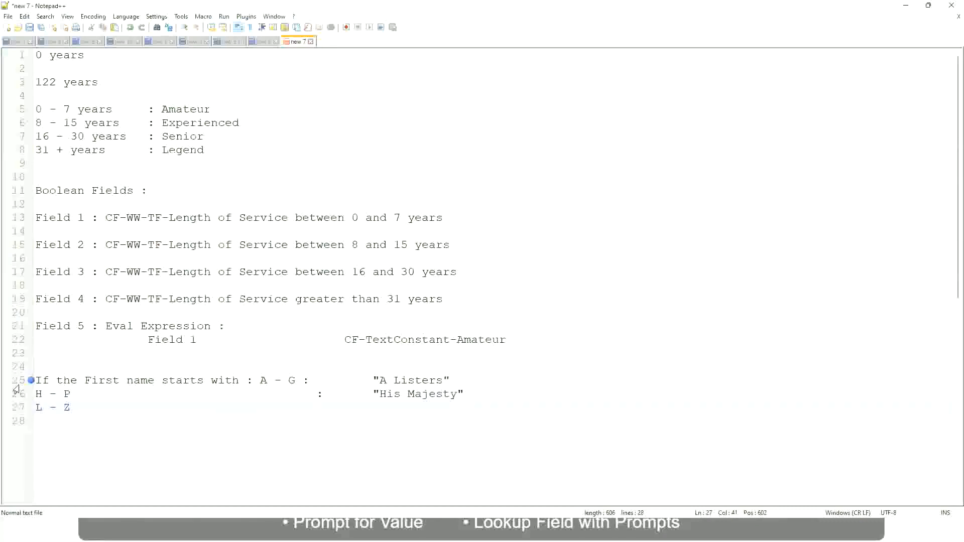
type(":")
key("Tab")
type("\"Lords")
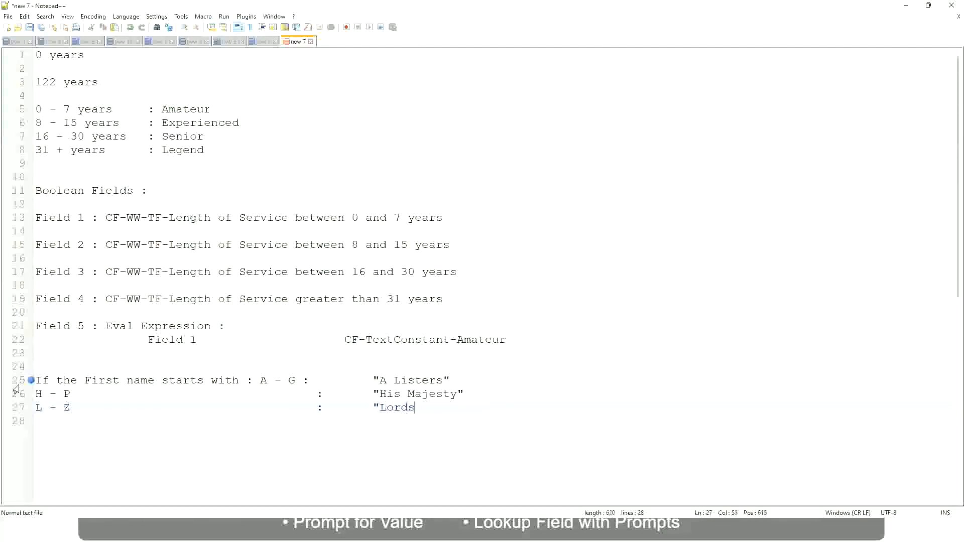
type("\"\"")
key("BackSpace")
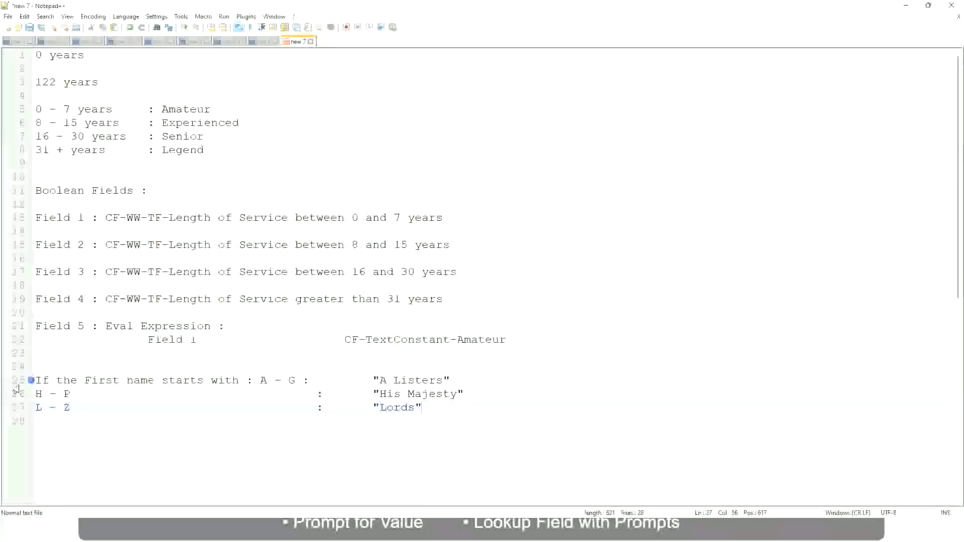
key("End")
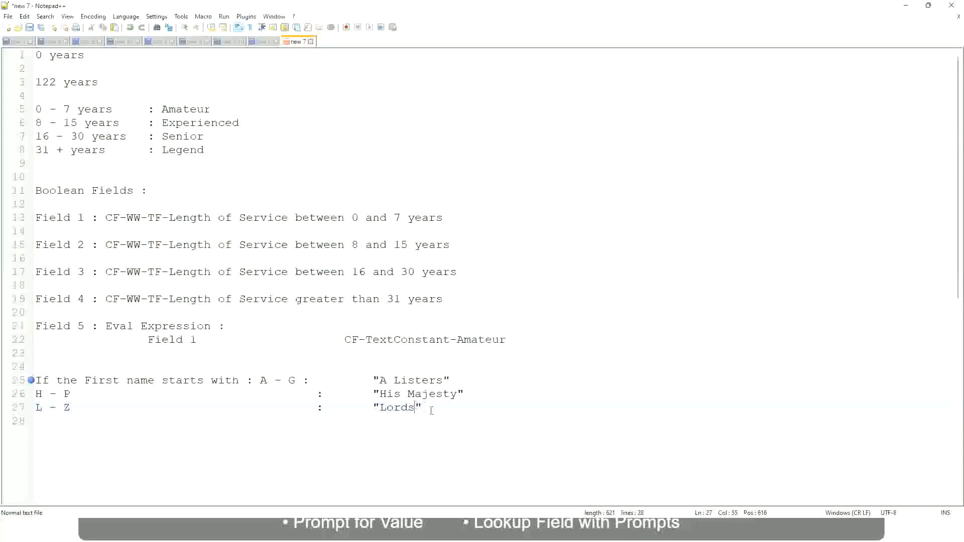
left_click_drag(418, 408, 463, 381)
left_click(397, 381)
left_click(435, 395)
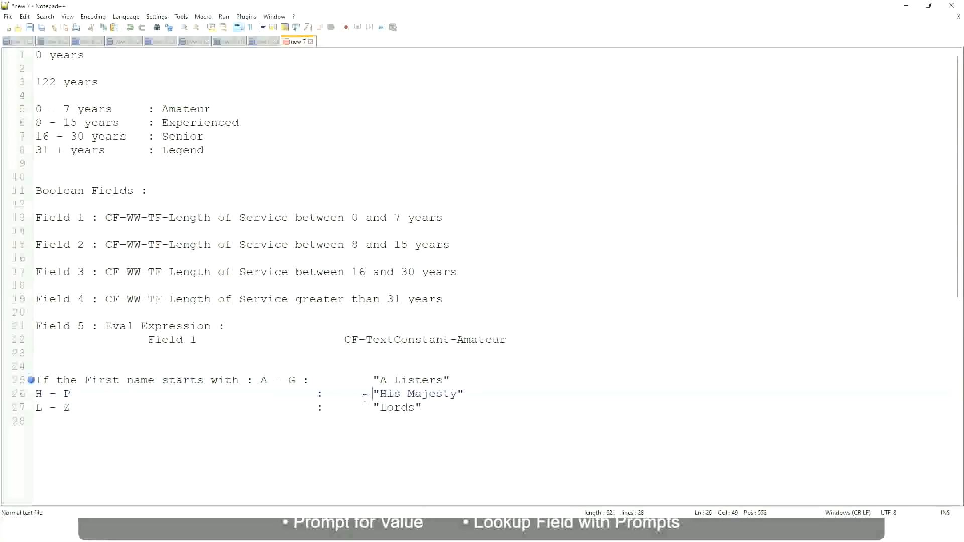
Replace the three first-name rule lines with a single new line starting with "If".
left_click_drag(430, 409, 31, 381)
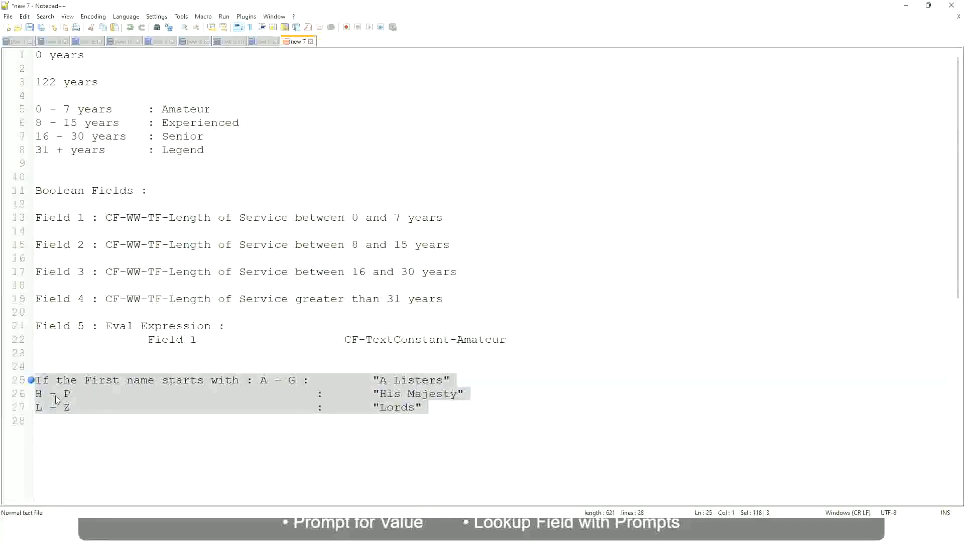
type("If")
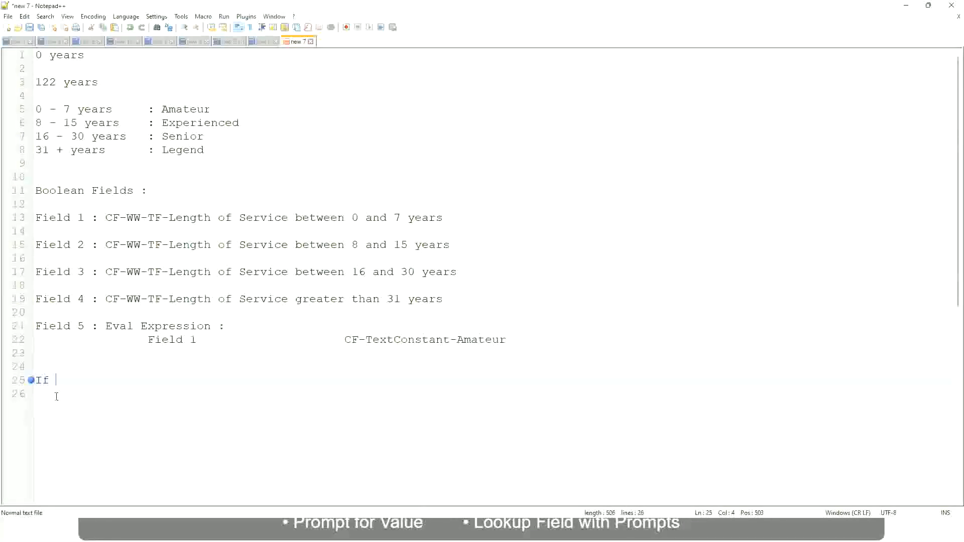
type(" Prior E")
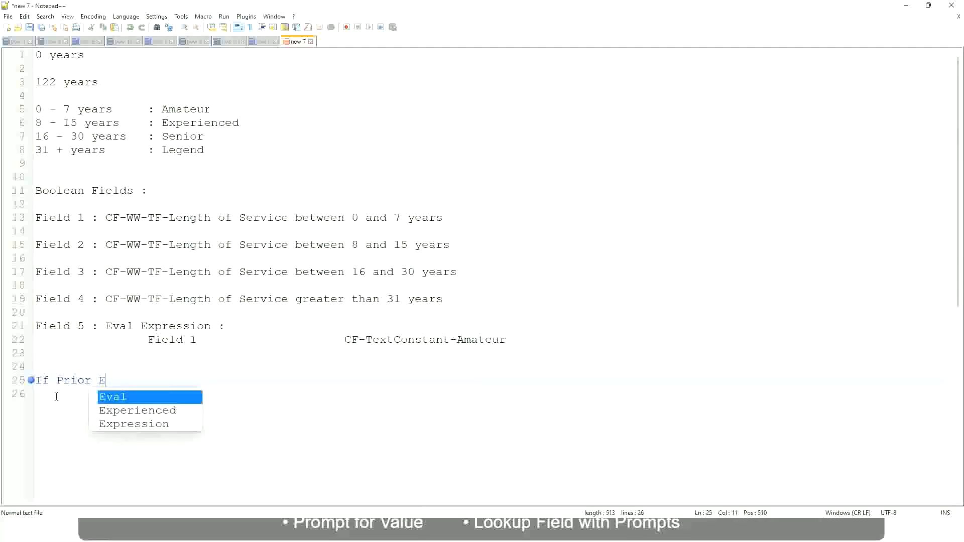
type("xperience")
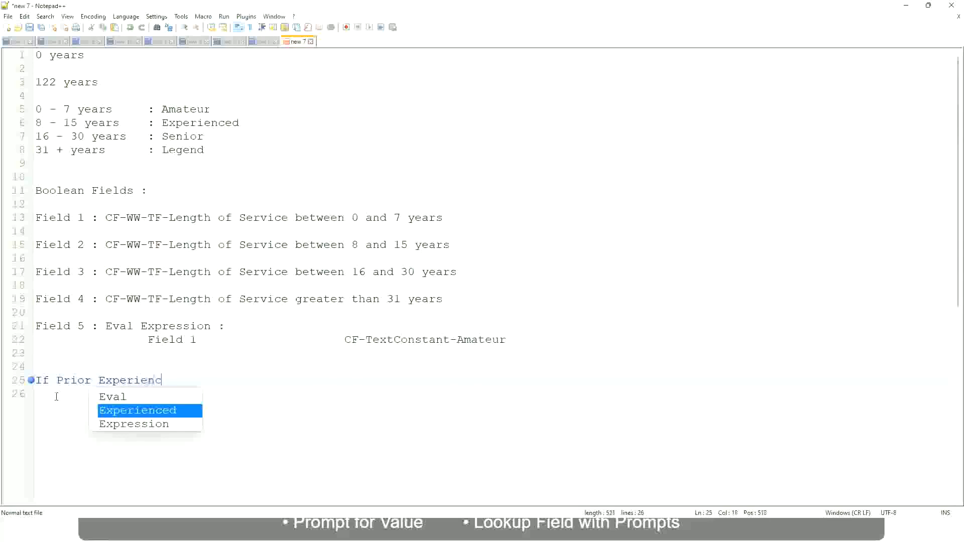
key("BackSpace")
key("BackSpace")
key("BackSpace")
key("BackSpace")
key("BackSpace")
key("BackSpace")
key("BackSpace")
key("BackSpace")
key("BackSpace")
key("BackSpace")
key("BackSpace")
key("BackSpace")
key("BackSpace")
key("BackSpace")
key("BackSpace")
key("BackSpace")
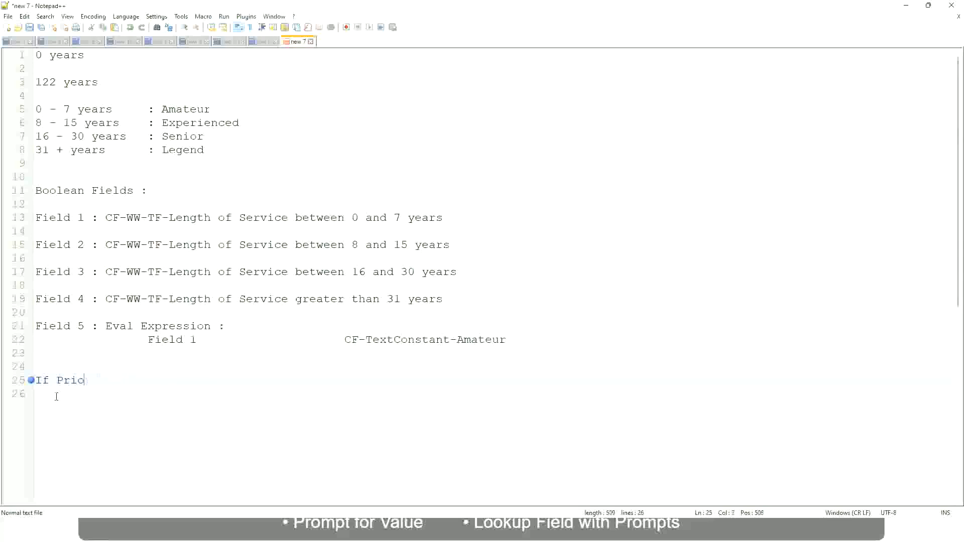
type("Job Profile is ")
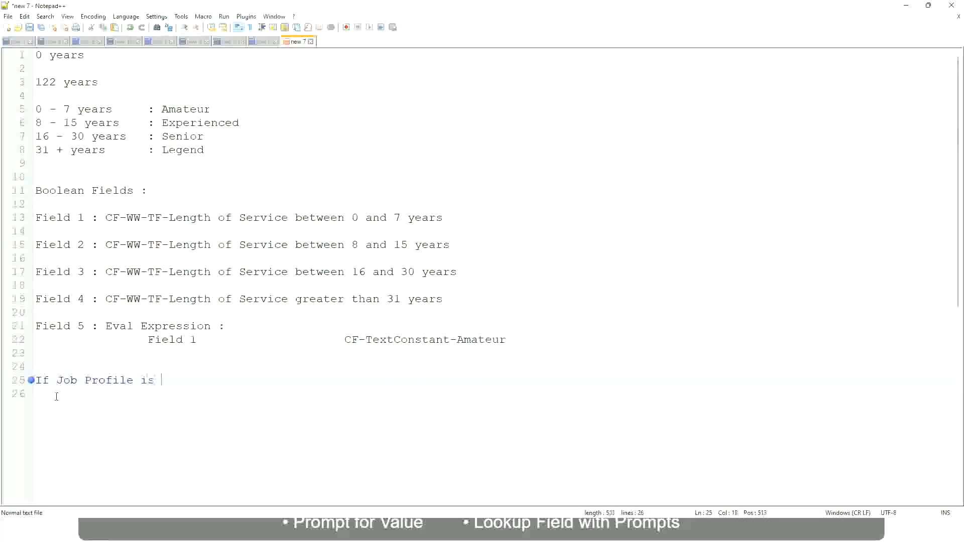
type(": Manager")
key("BackSpace")
key("BackSpace")
key("BackSpace")
key("BackSpace")
key("BackSpace")
key("BackSpace")
key("BackSpace")
key("BackSpace")
key("BackSpace")
key("BackSpace")
key("BackSpace")
key("BackSpace")
key("BackSpace")
key("BackSpace")
key("BackSpace")
key("BackSpace")
key("BackSpace")
key("BackSpace")
key("BackSpace")
key("BackSpace")
Complete the condition on the "If" line as "Management Level is Manager or Above".
type("Manage")
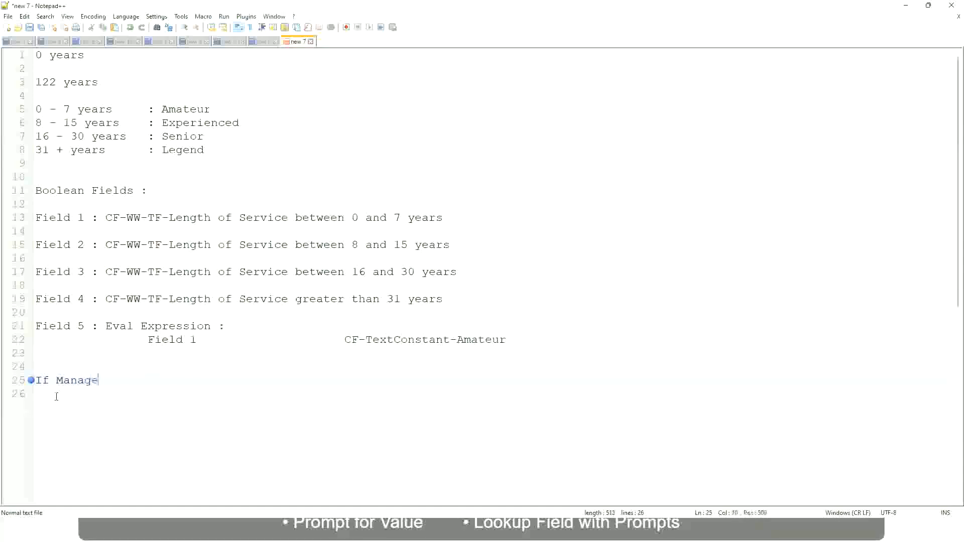
type("ment Level is Manager ")
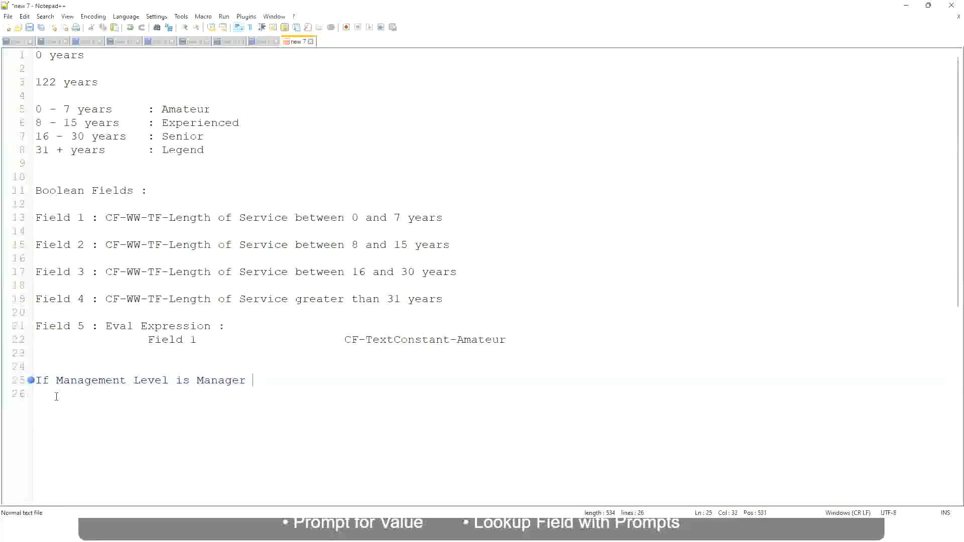
type("or Above")
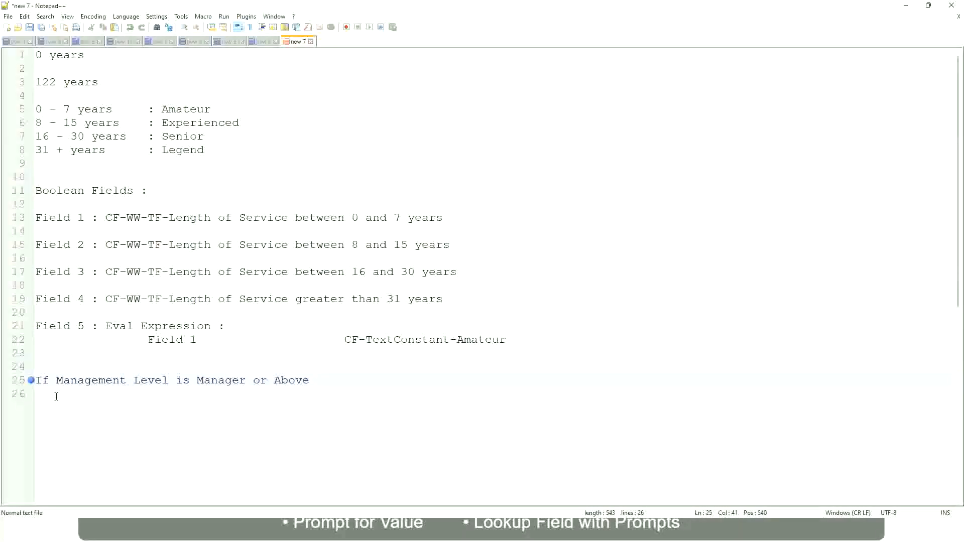
Add the result "Proposed Allowance Plan : Car Allowance" on the same line, spaced well apart from the condition.
key("Tab")
key("Tab")
key("Tab")
key("Tab")
type("Proposed")
type("Allowance ")
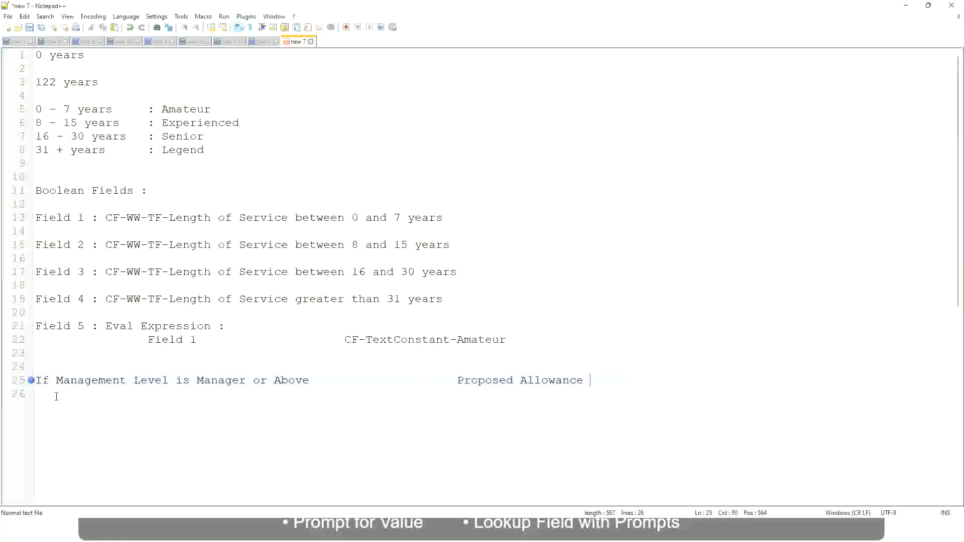
type("Plan")
type(": Car Allowance")
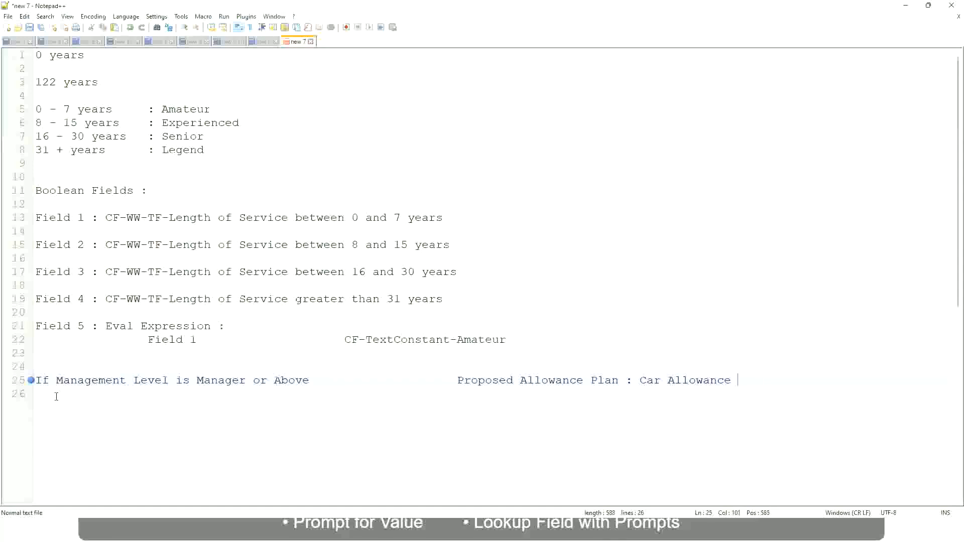
Start a second rule line with "If Management Level is" and remove "or Above" from the Manager rule.
key("Return")
type("If Management Level is")
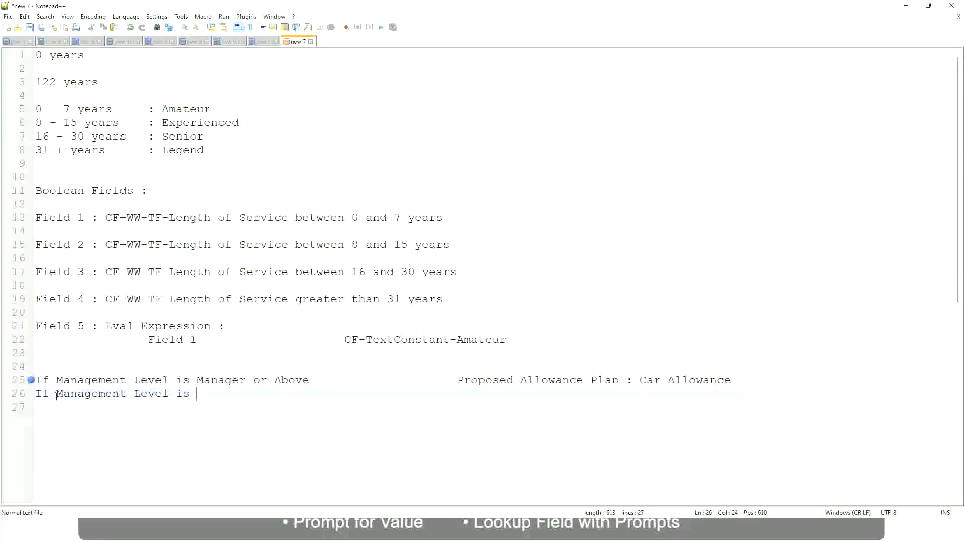
key("Up")
key("Right")
key("Right")
key("Right")
key("Right")
key("Right")
key("Right")
key("Right")
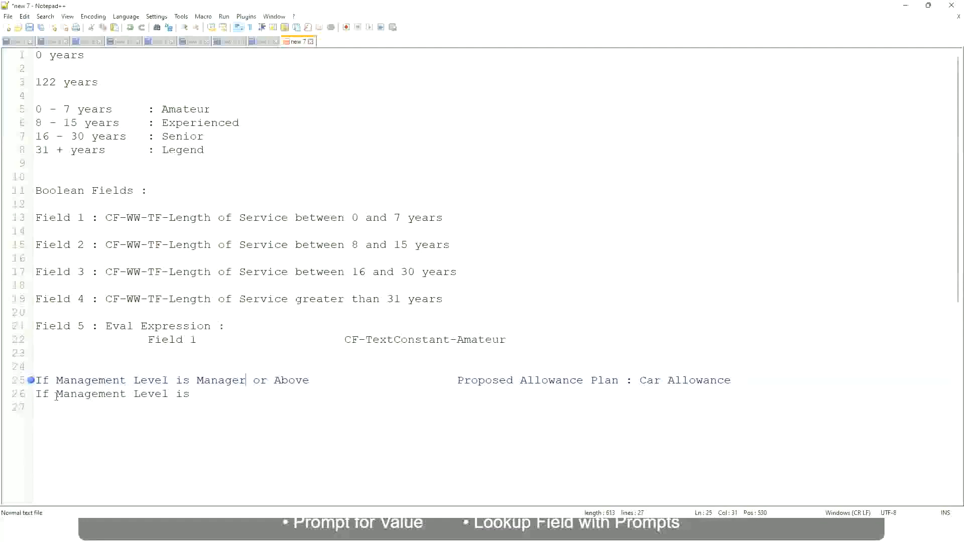
key("shift+Right")
key("shift+Right")
key("shift+Right")
key("shift+Right")
key("shift+Right")
key("shift+Right")
key("shift+Right")
key("shift+Right")
key("shift+Right")
key("Delete")
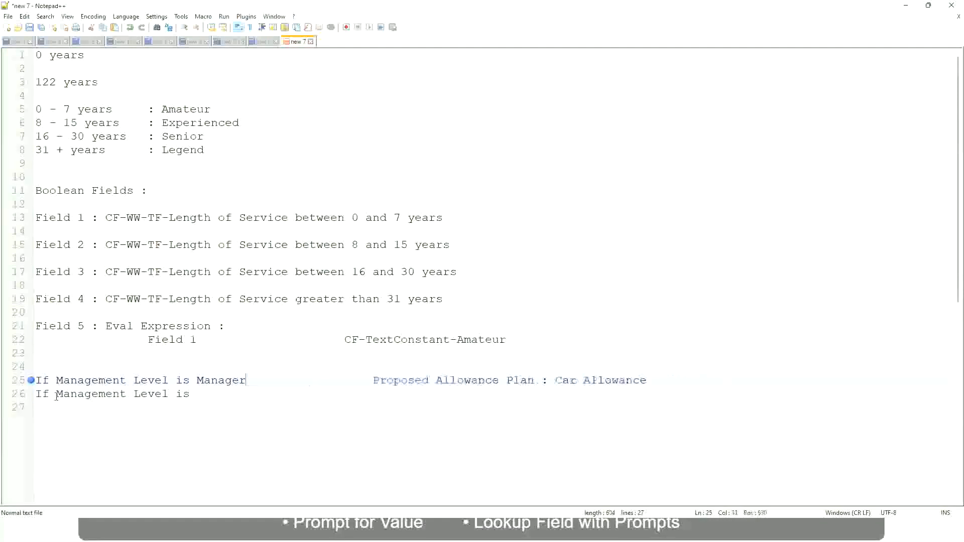
Complete the second rule with the level Director and the result "Executive Allowance", aligned under the Manager rule's result.
key("Down")
type("Director                 ")
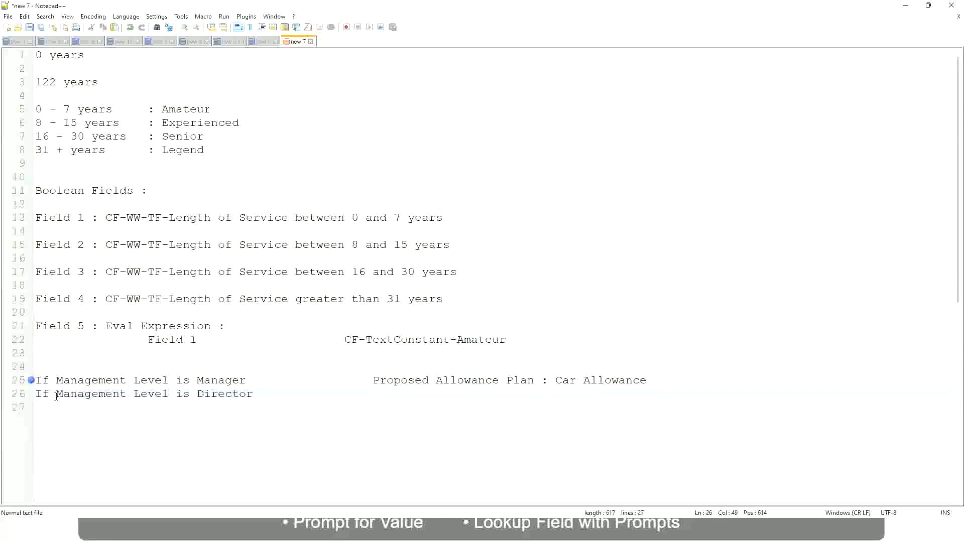
type("Executive ")
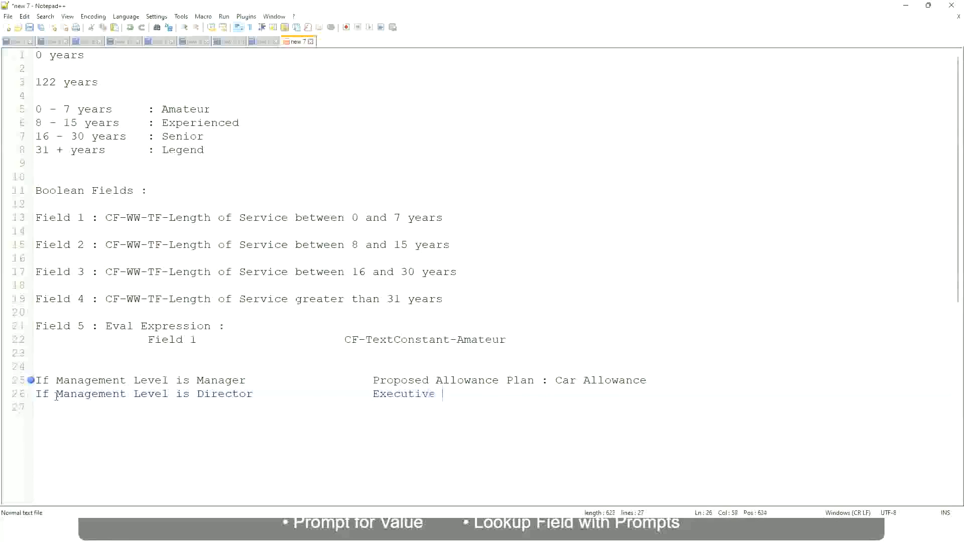
type("Allowance")
Add a third rule line, "If Management Level is CEO", with the aligned result "CEO Allowance".
key("Return")
type("If Management")
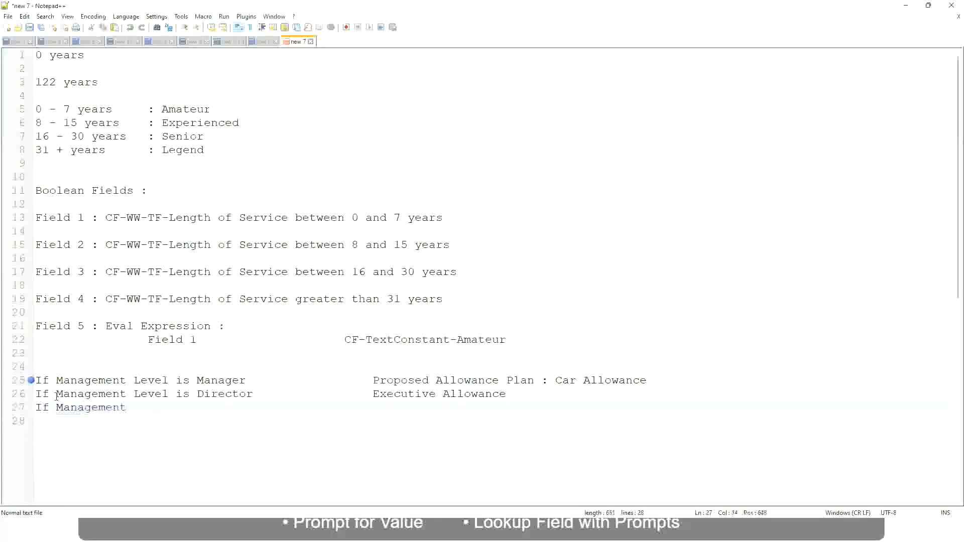
type(" le")
key("BackSpace")
key("BackSpace")
type("Le")
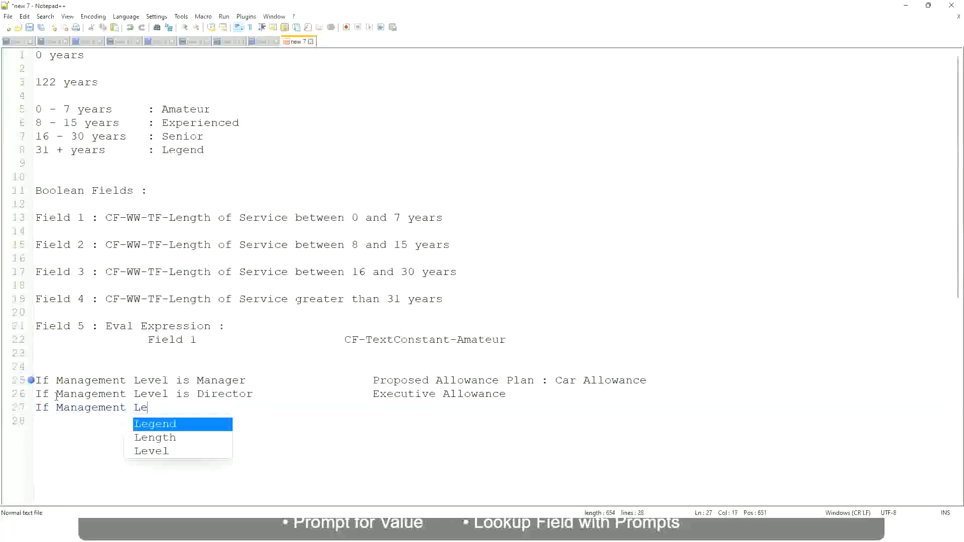
key("Down")
key("Down")
key("Return")
type("is ")
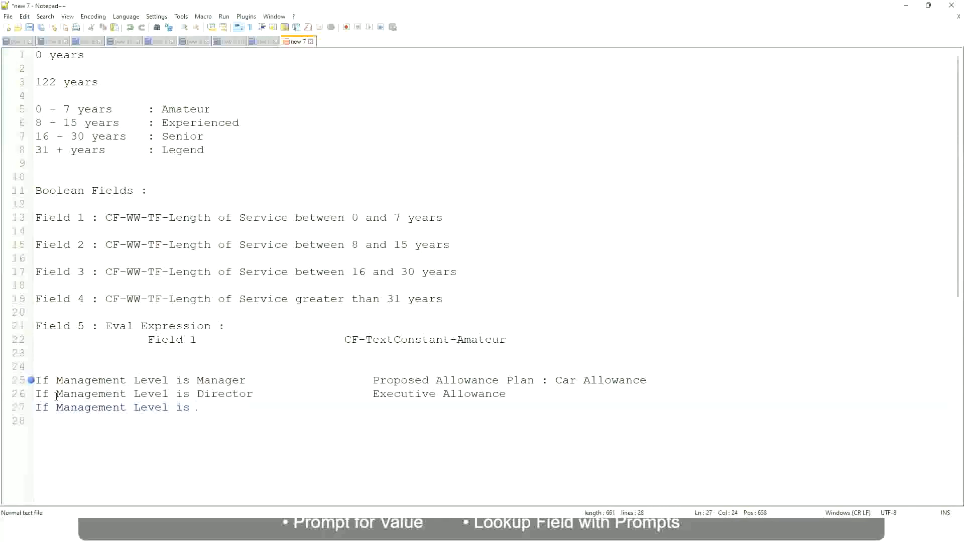
type("CEO")
type("CEO Allowance")
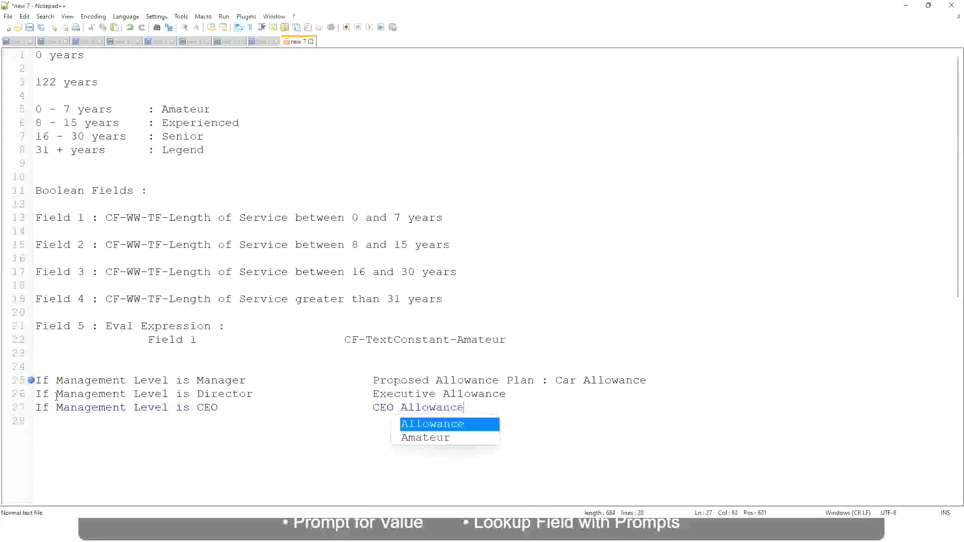
key("Escape")
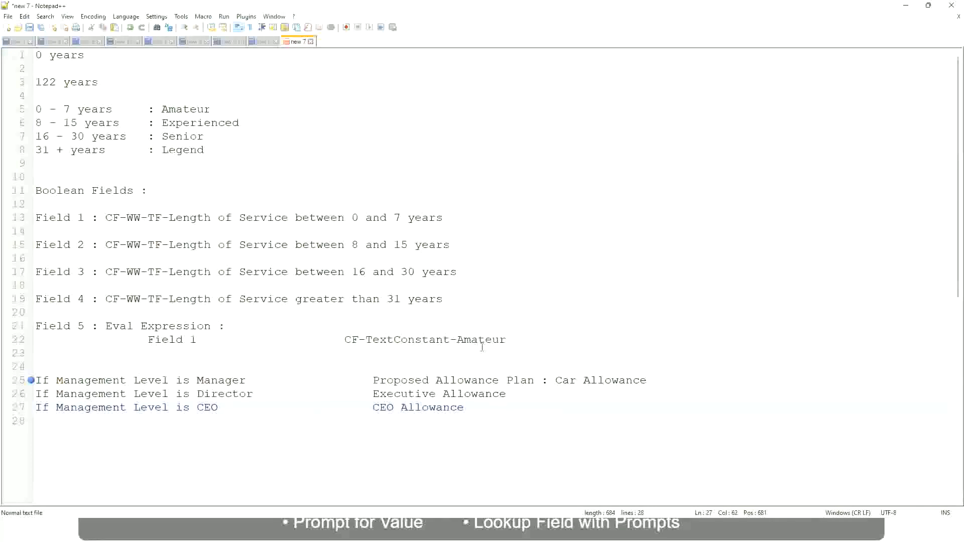
left_click(556, 380)
left_click_drag(556, 381, 648, 377)
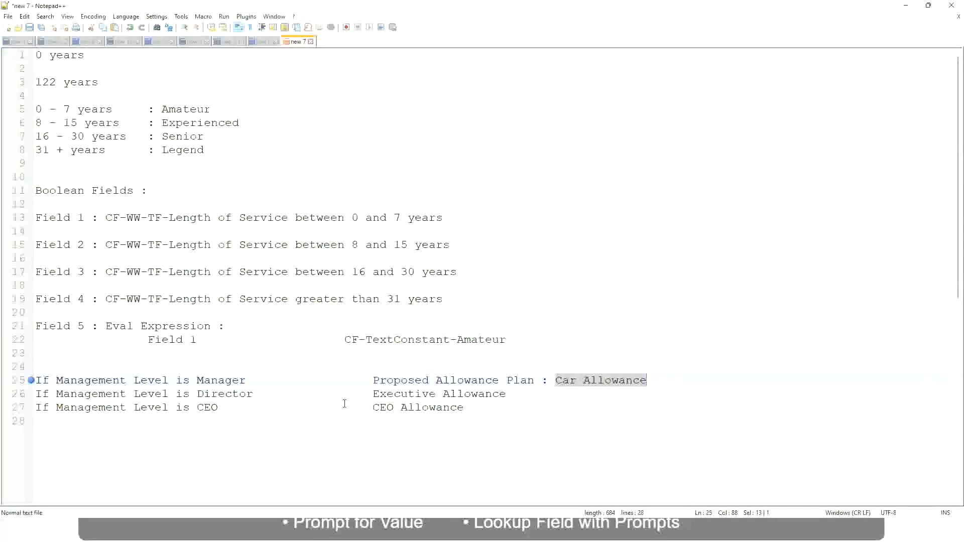
left_click(450, 381)
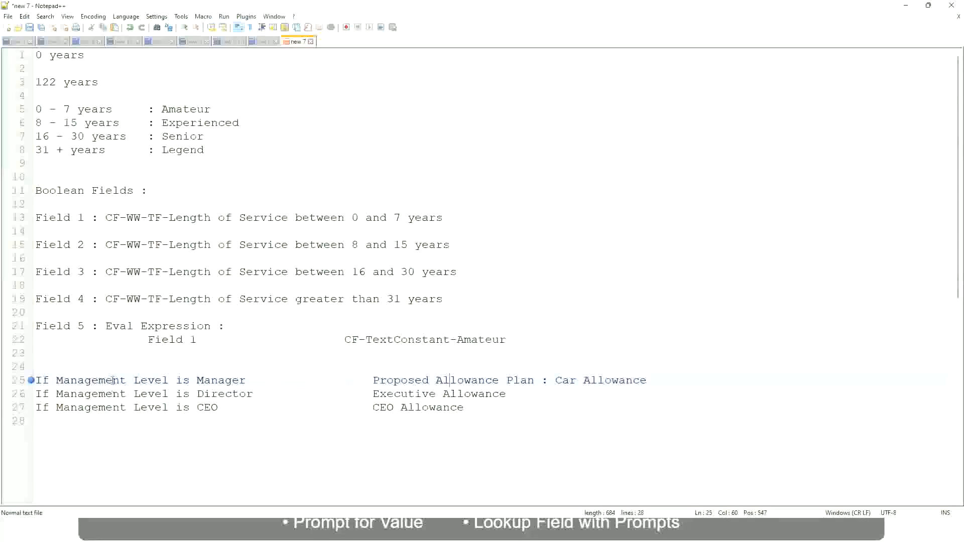
left_click(197, 381)
Replace the Manager rule's result with "First Line Manager".
left_click_drag(374, 380, 662, 377)
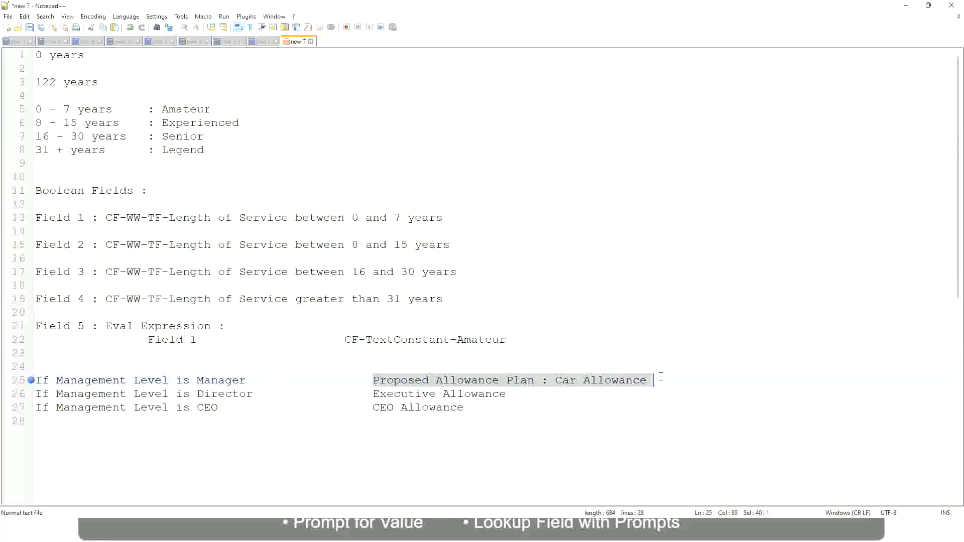
type("Managers")
key("BackSpace")
key("BackSpace")
key("BackSpace")
key("BackSpace")
key("BackSpace")
key("BackSpace")
key("BackSpace")
key("BackSpace")
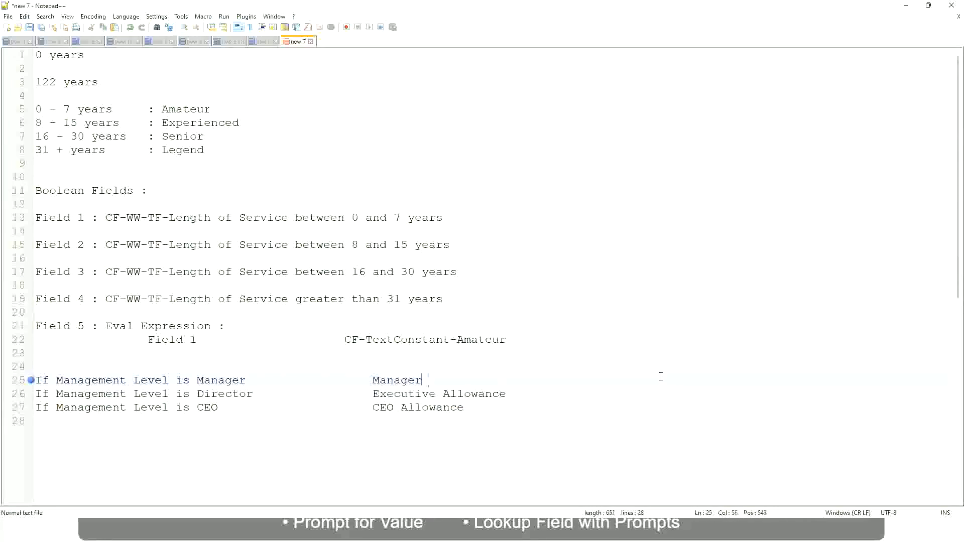
type("First Line Ma")
type("nager")
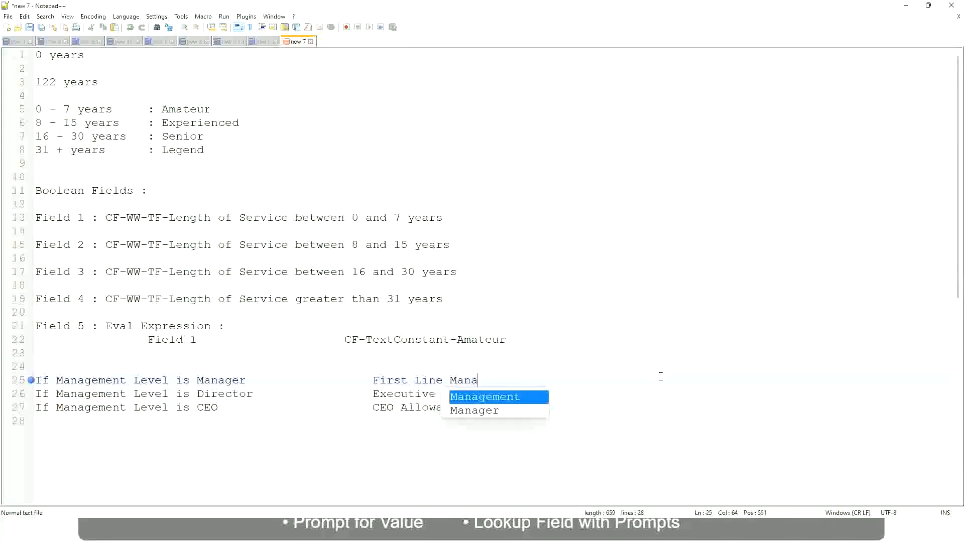
Insert "Name of the" before "First Line Manager" in the Manager rule's result.
key("Left")
key("Left")
key("Left")
key("Left")
key("Left")
key("Left")
key("Left")
key("Left")
key("Left")
key("Left")
key("Left")
key("Left")
key("Left")
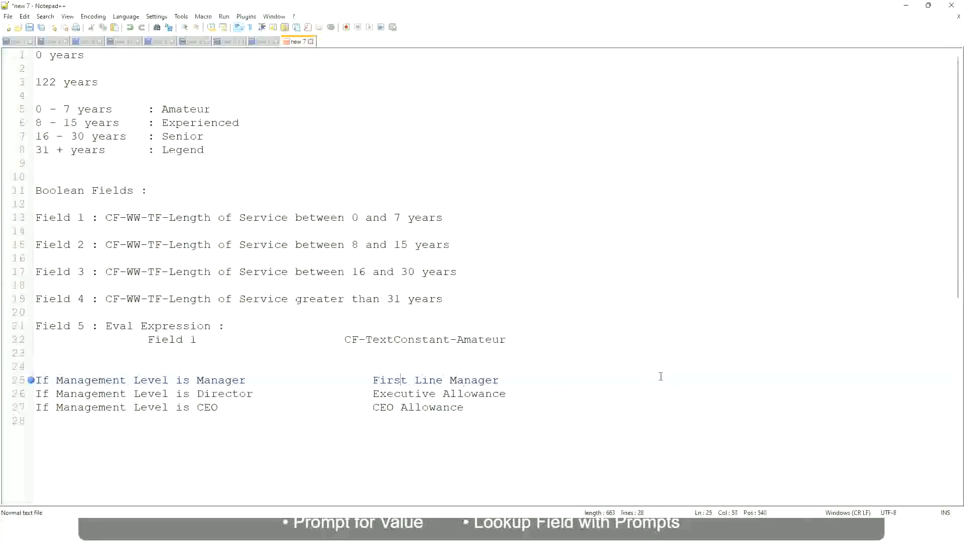
type("Name of the")
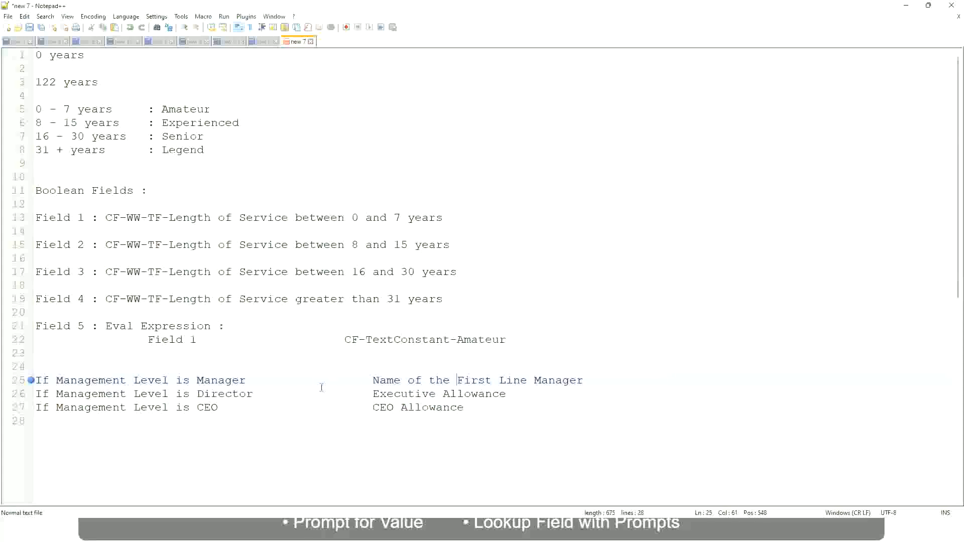
Replace the Director rule's result with the opening words "Name of".
left_click(373, 395)
left_click_drag(373, 395, 506, 395)
type("Name")
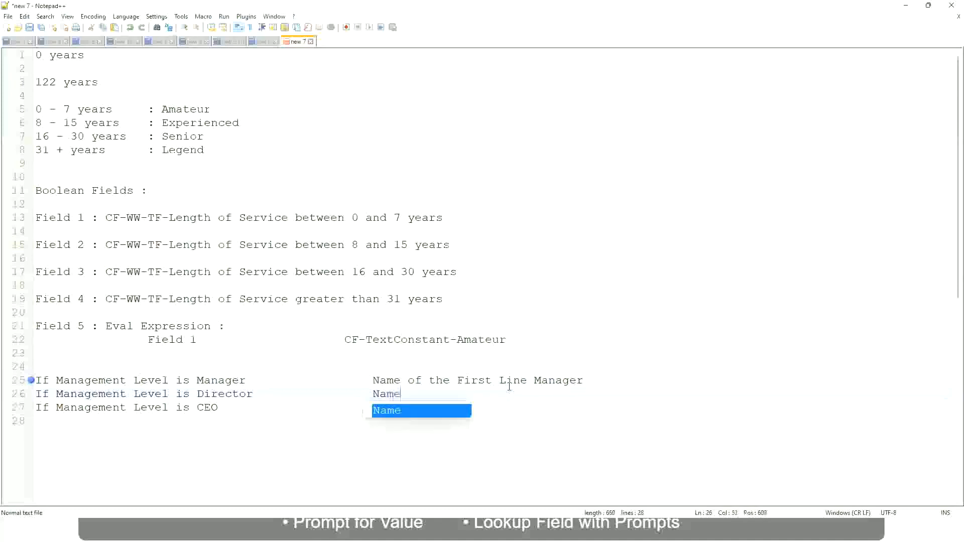
type(" of ")
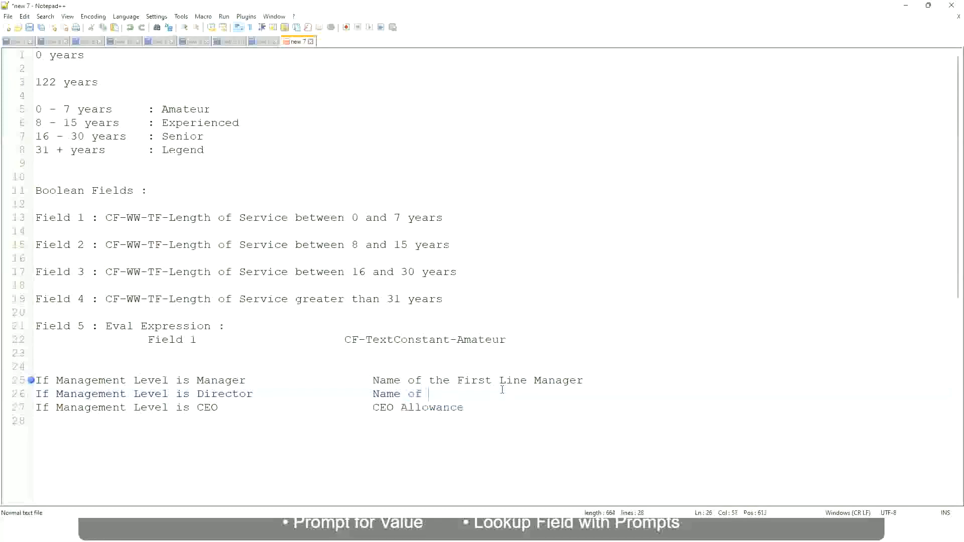
type("First")
key("BackSpace")
key("BackSpace")
key("BackSpace")
key("BackSpace")
key("BackSpace")
key("BackSpace")
Change "First" to "Second" in the Manager rule's result.
double_click(473, 382)
type("Second")
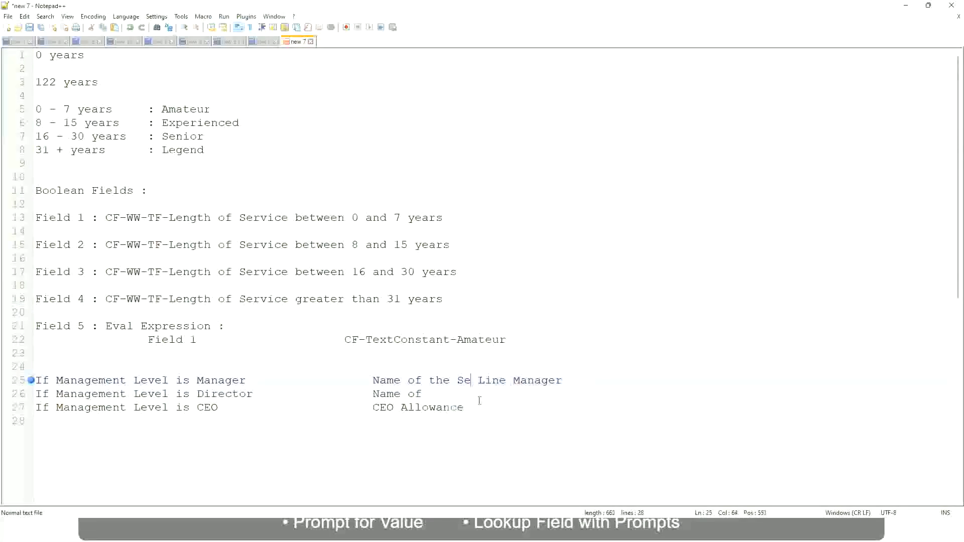
key("BackSpace")
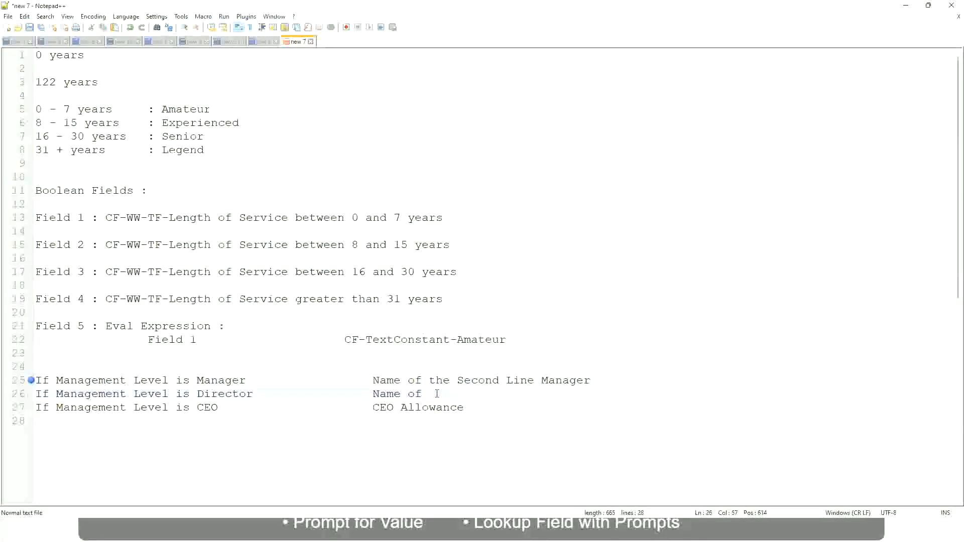
Complete the Director rule's result as "Name of Manager" and replace the CEO rule's result with "name of CEO/Himself/Herself".
type("Manager")
left_click_drag(371, 407, 478, 407)
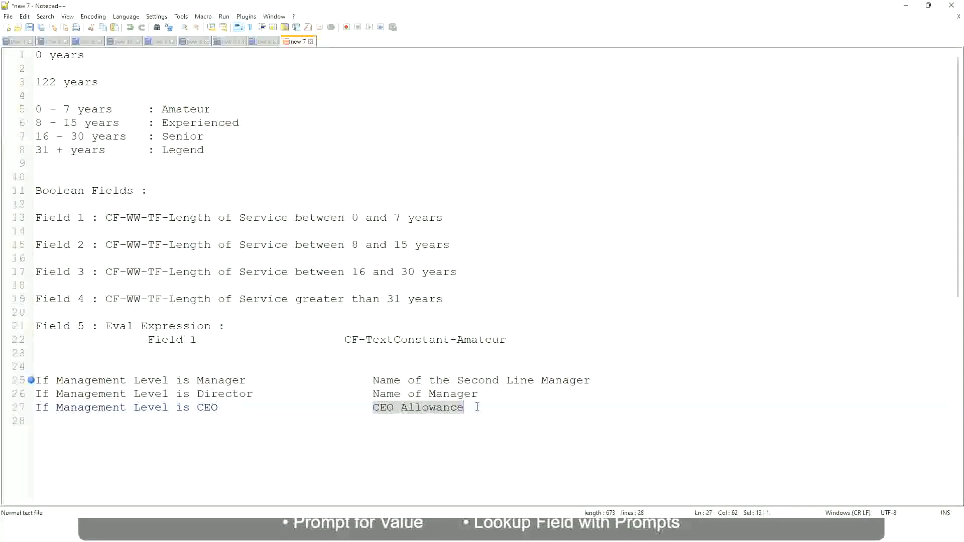
type("name of CEO ")
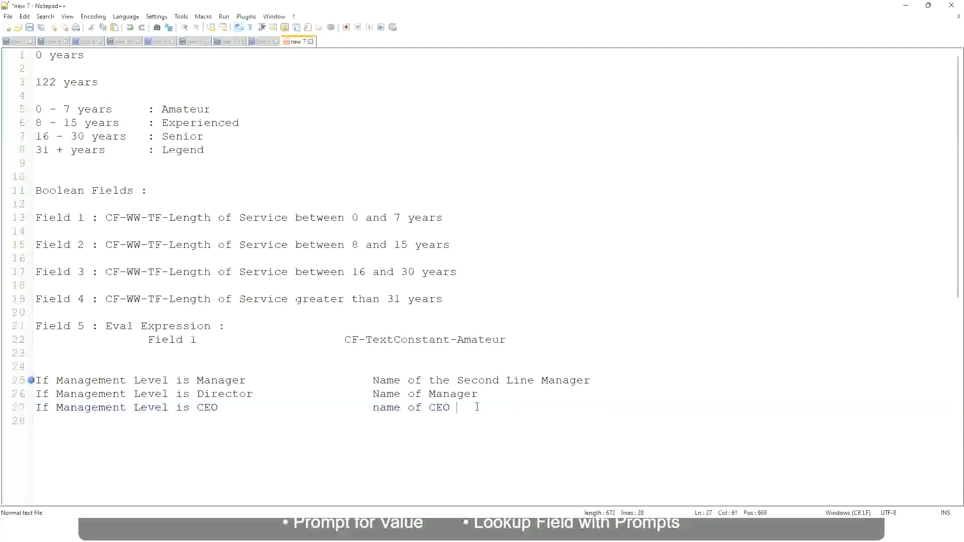
type("/Himself/Herself")
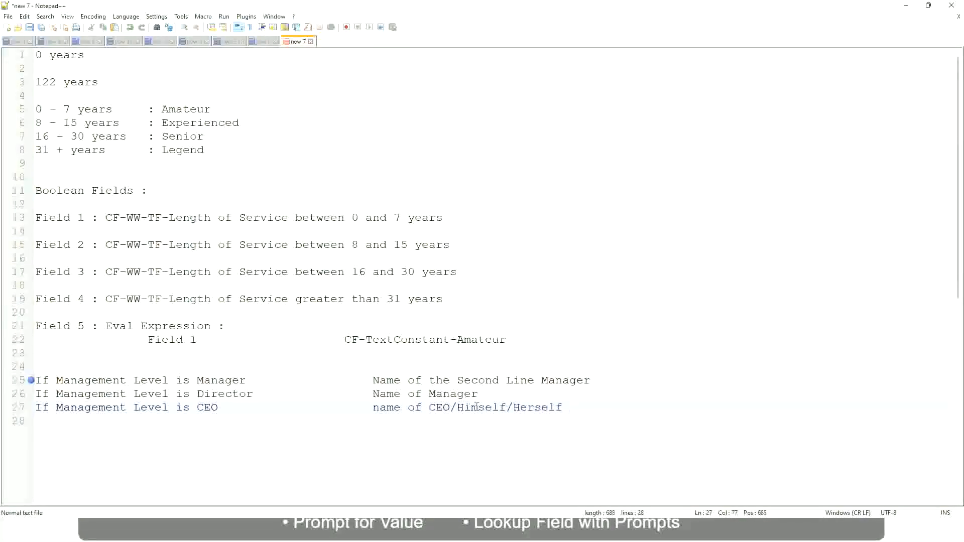
Review the Manager, Director and CEO rules together with the result each one returns.
left_click(351, 412)
left_click(146, 382)
left_click(225, 381)
left_click(238, 394)
left_click(479, 394)
left_click(216, 396)
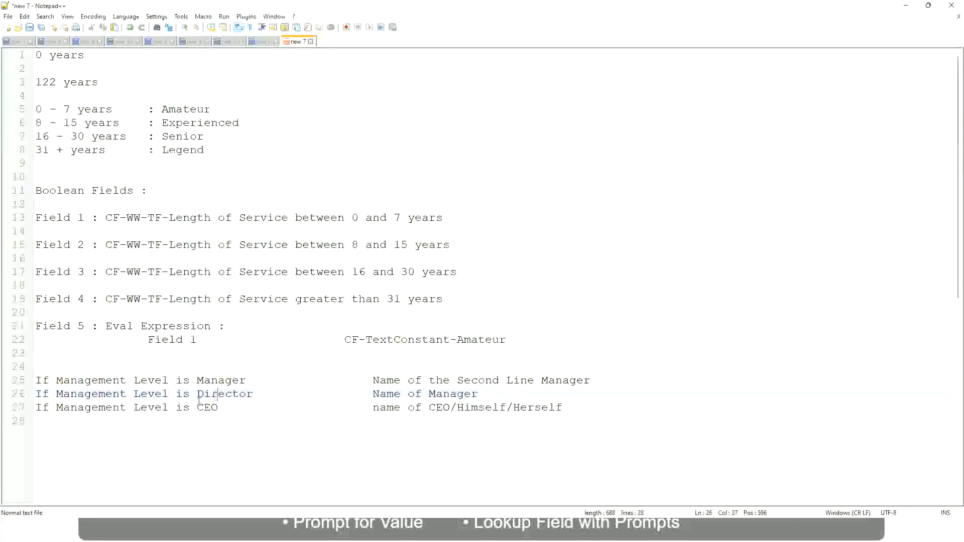
left_click(208, 409)
left_click(451, 408)
left_click(566, 408)
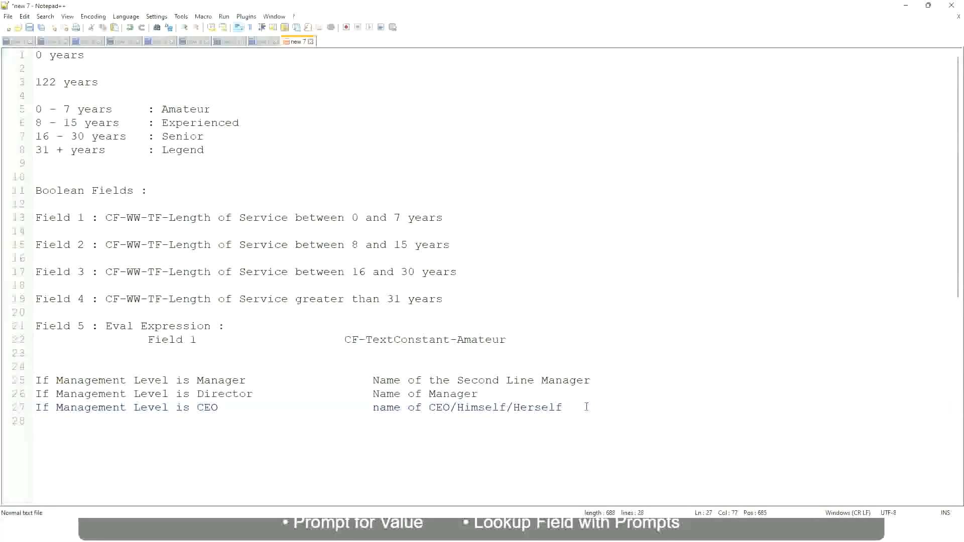
left_click_drag(578, 407, 18, 386)
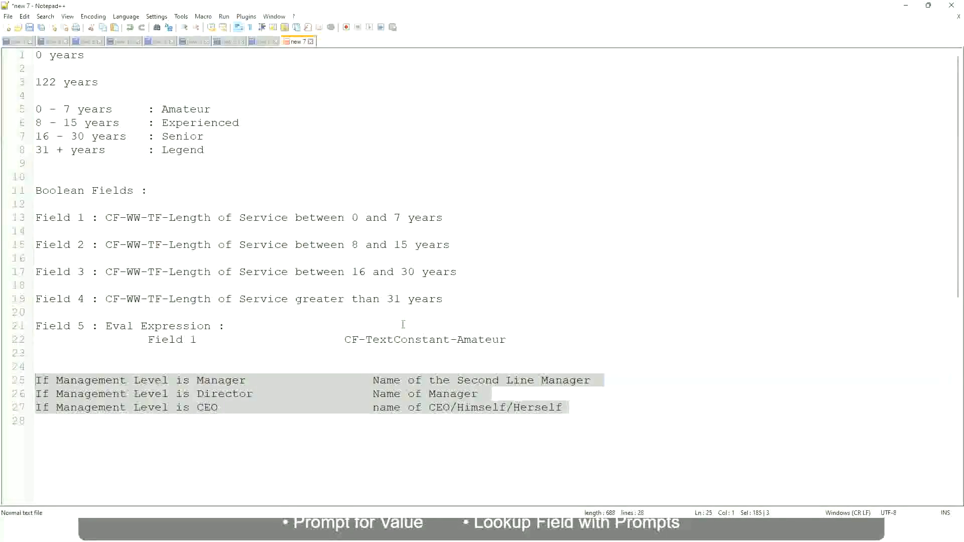
left_click(408, 380)
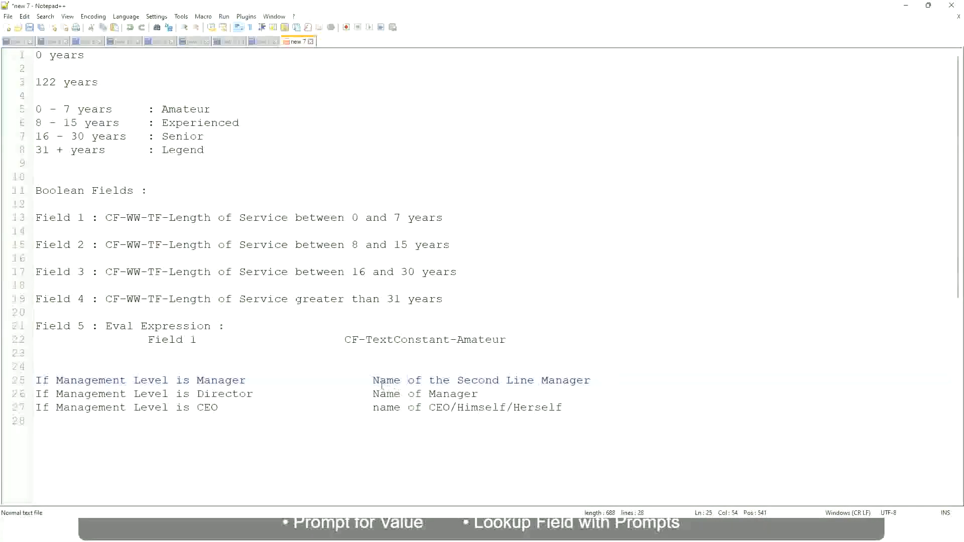
left_click_drag(373, 380, 592, 381)
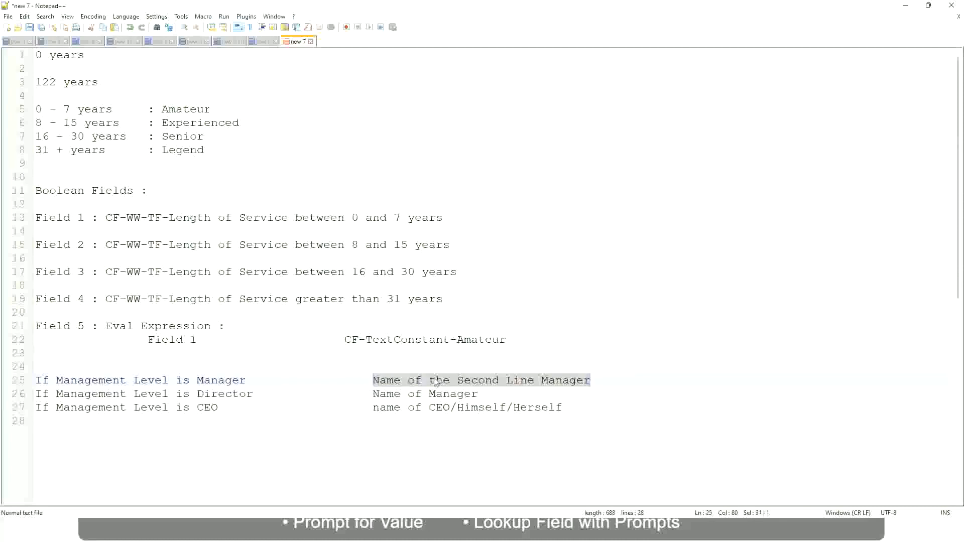
left_click(451, 380)
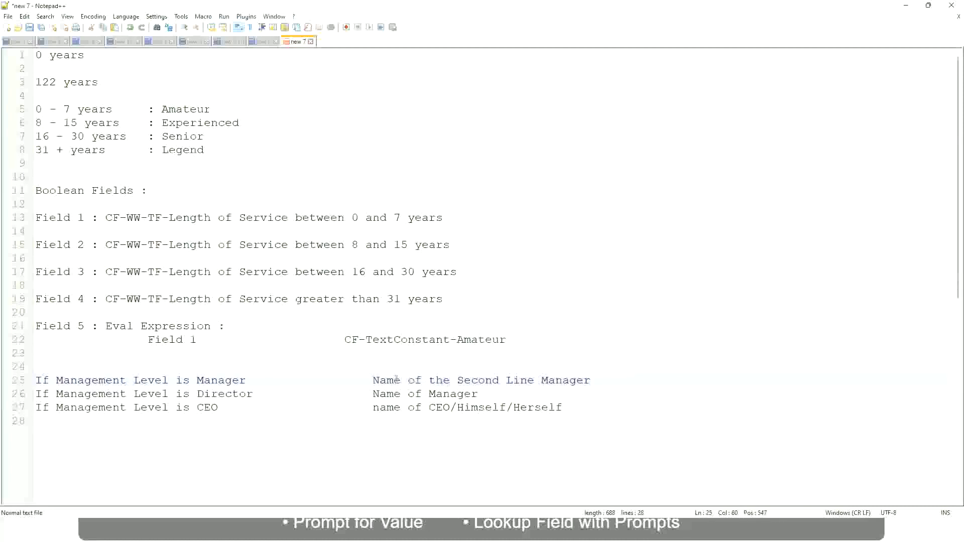
left_click_drag(373, 380, 592, 380)
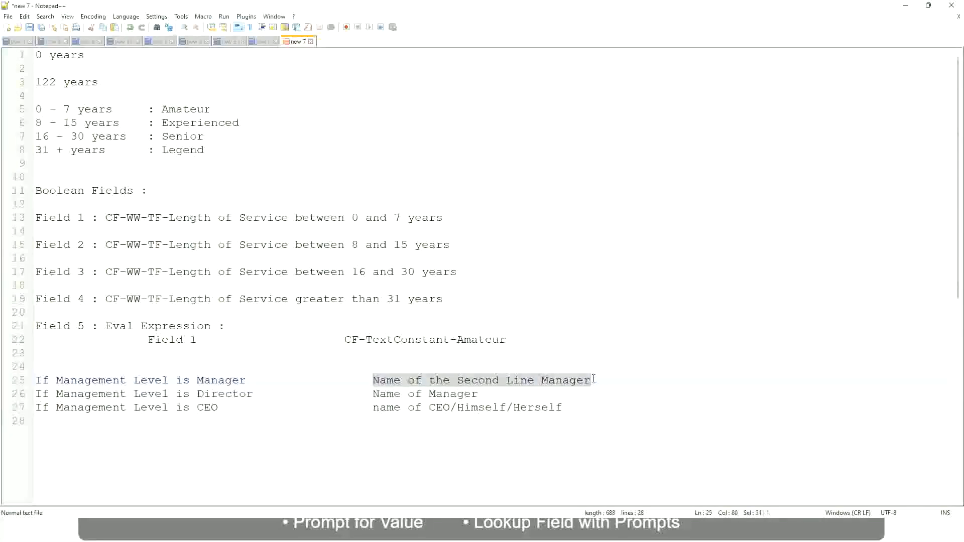
left_click(494, 382)
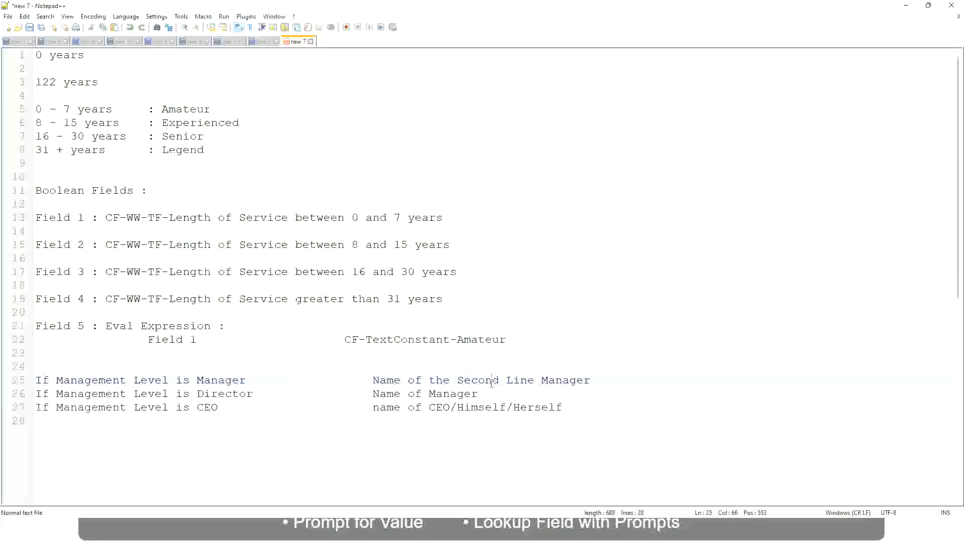
left_click(251, 381)
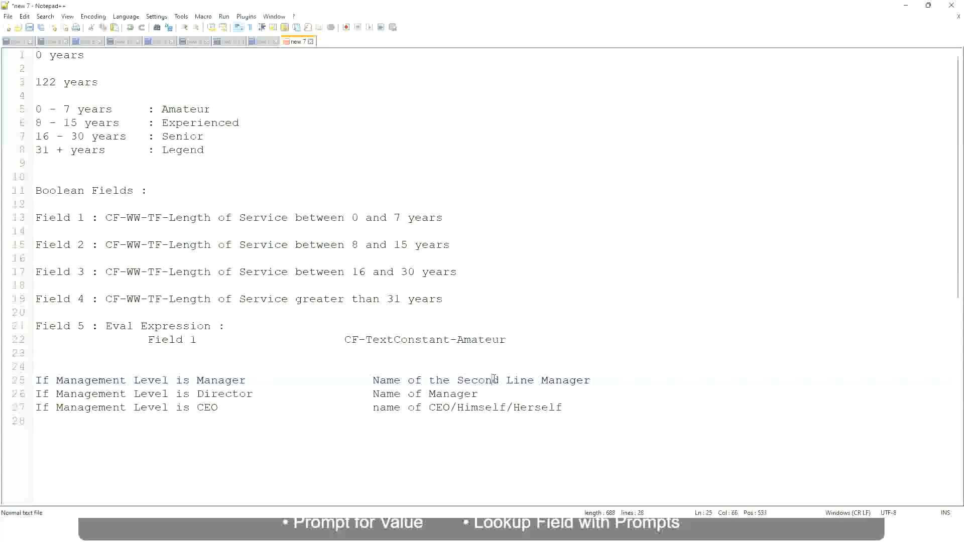
left_click_drag(528, 380, 533, 379)
left_click(606, 378)
left_click(568, 375)
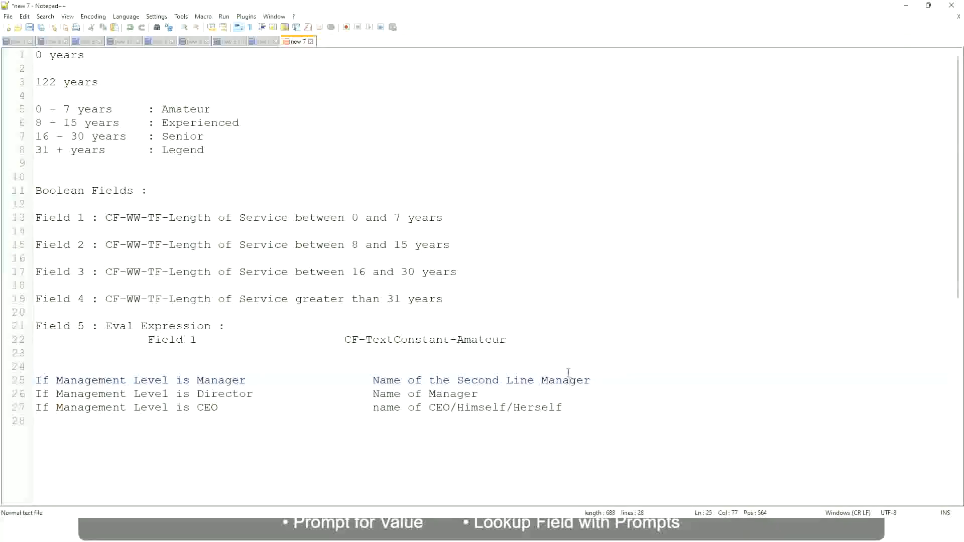
Compare the experience band labels in the length-of-service list with the results of the management-level rules.
double_click(185, 112)
double_click(193, 123)
double_click(187, 137)
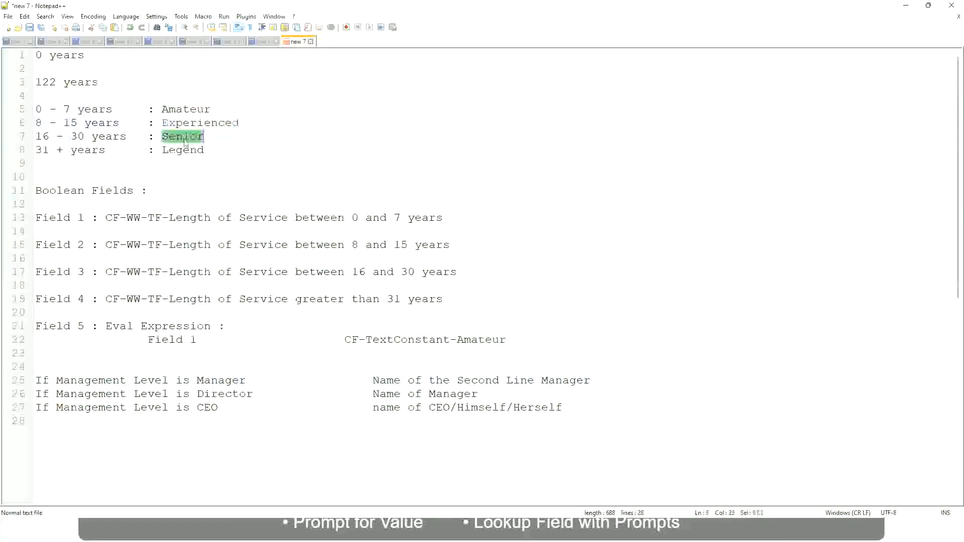
left_click(183, 150)
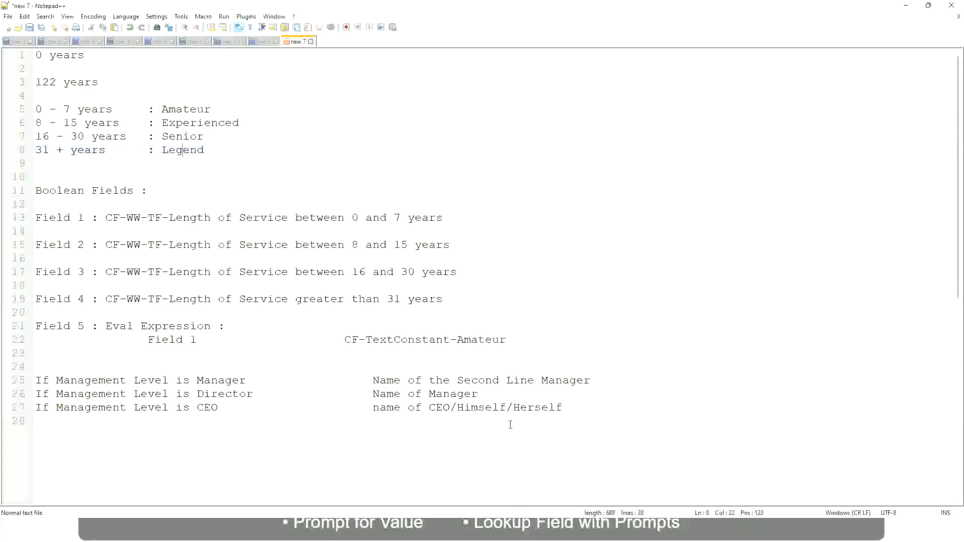
left_click(493, 407)
left_click(463, 380)
left_click(262, 398)
Switch to Workday and finish the save confirmation for the Lookup Range Band calculated field that identifies experience bands.
key("alt+Tab")
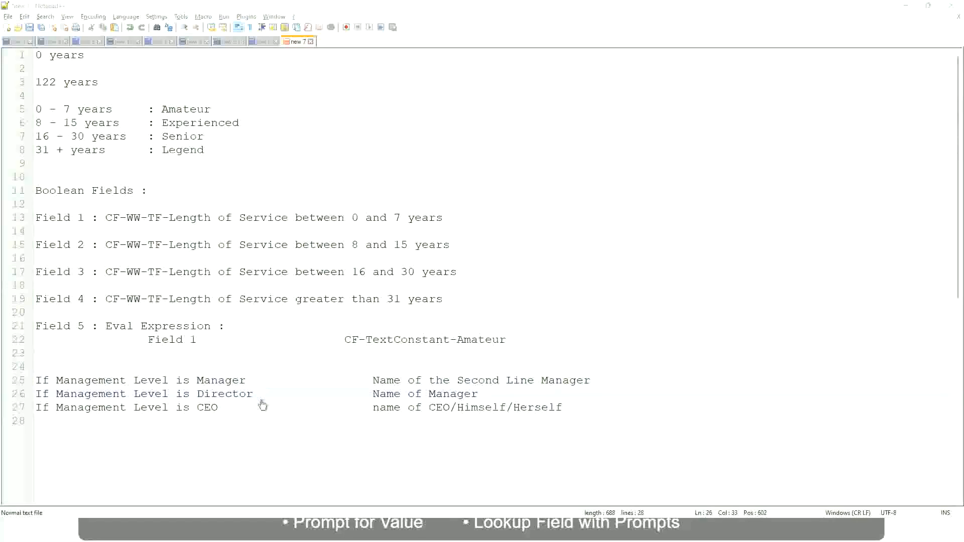
scroll(358, 173, "down", 4)
scroll(375, 193, "up", 4)
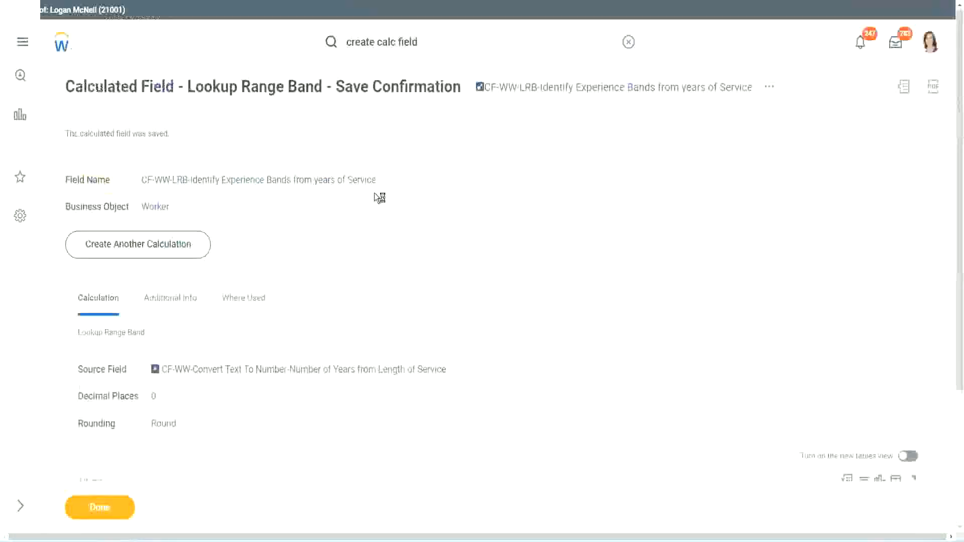
right_click(566, 94)
left_click(597, 151)
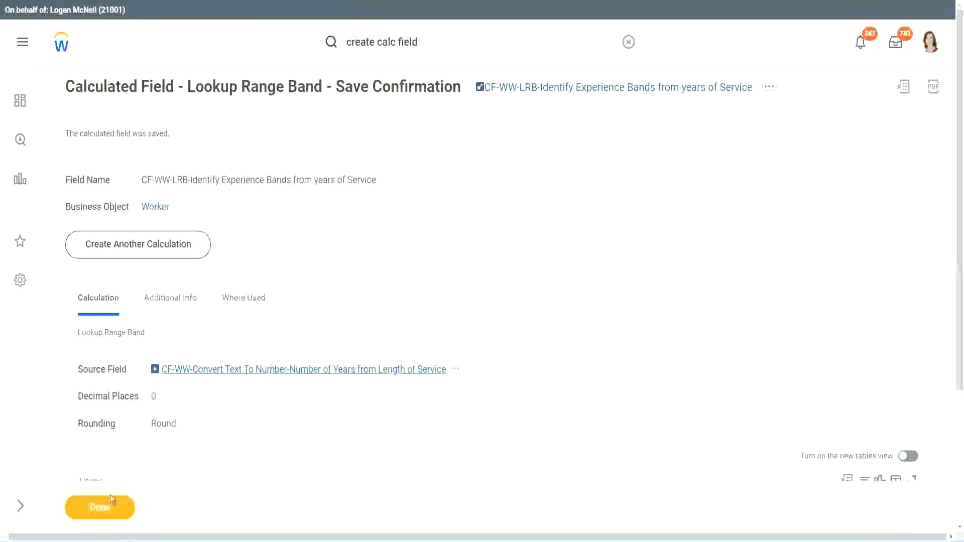
left_click(93, 512)
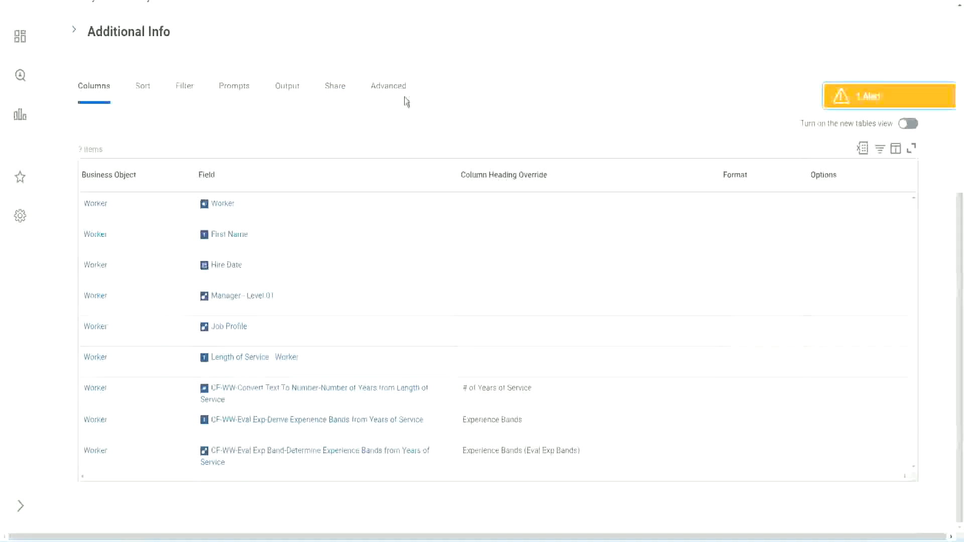
Open the WW Employee Details custom report for editing.
scroll(418, 126, "up", 6)
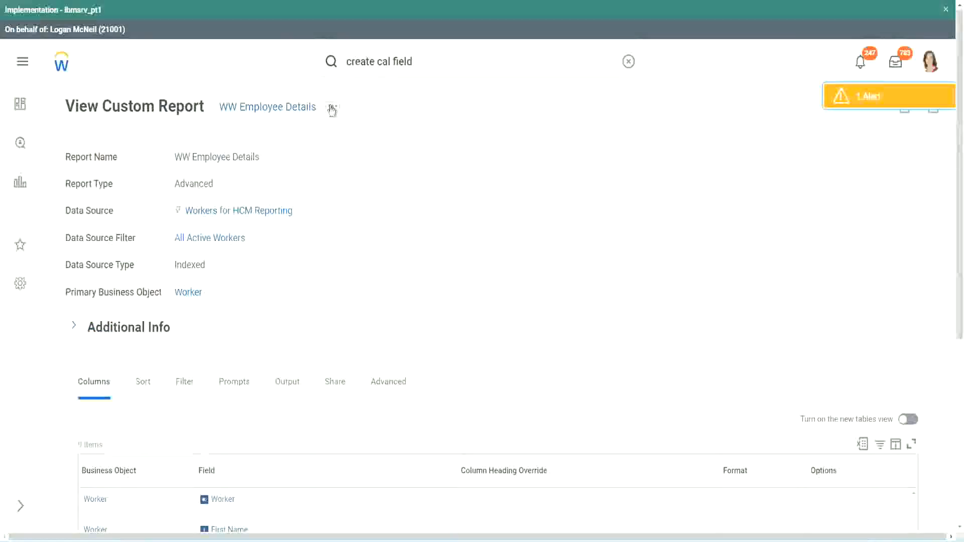
left_click(332, 108)
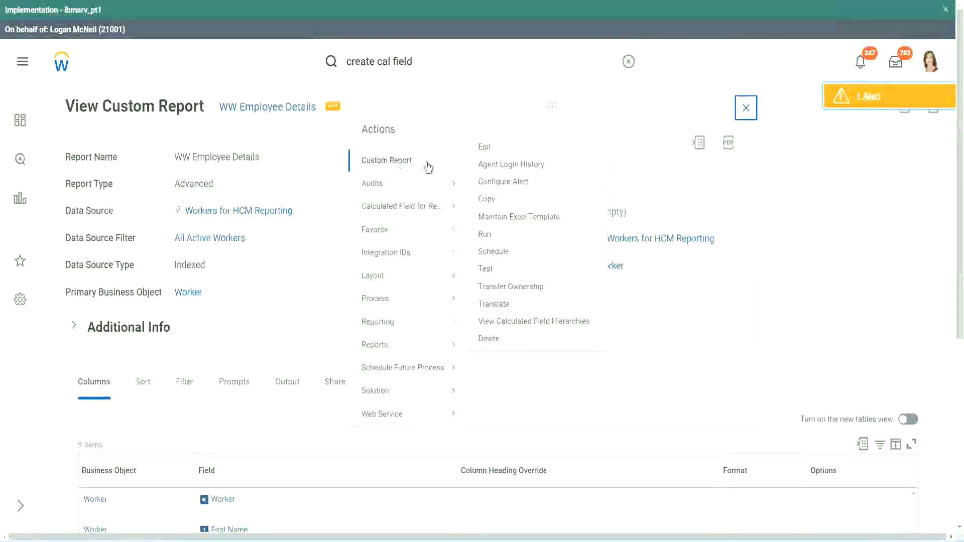
left_click(488, 148)
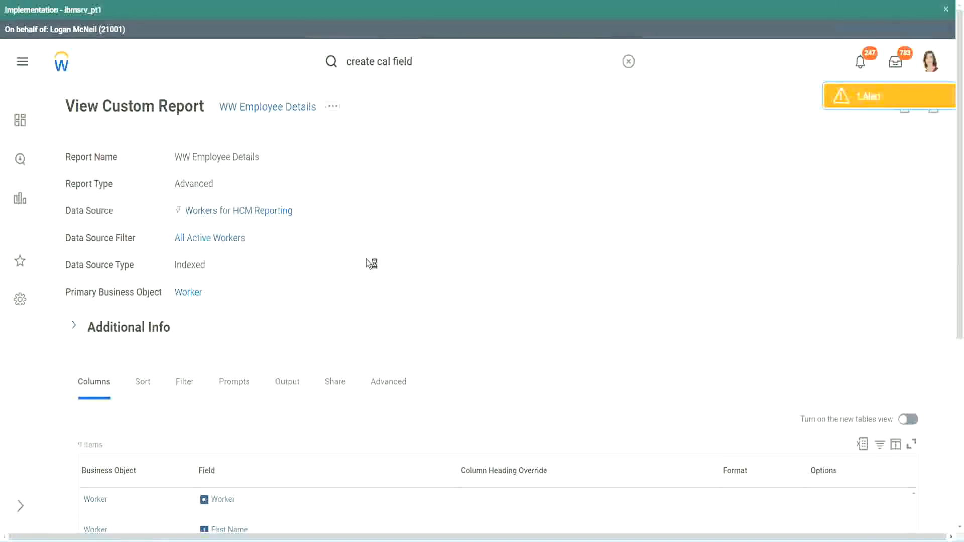
Add a new column row below the "Experience Bands (Eval Exp Bands)" column in the report.
scroll(366, 261, "down", 4)
scroll(367, 261, "down", 1)
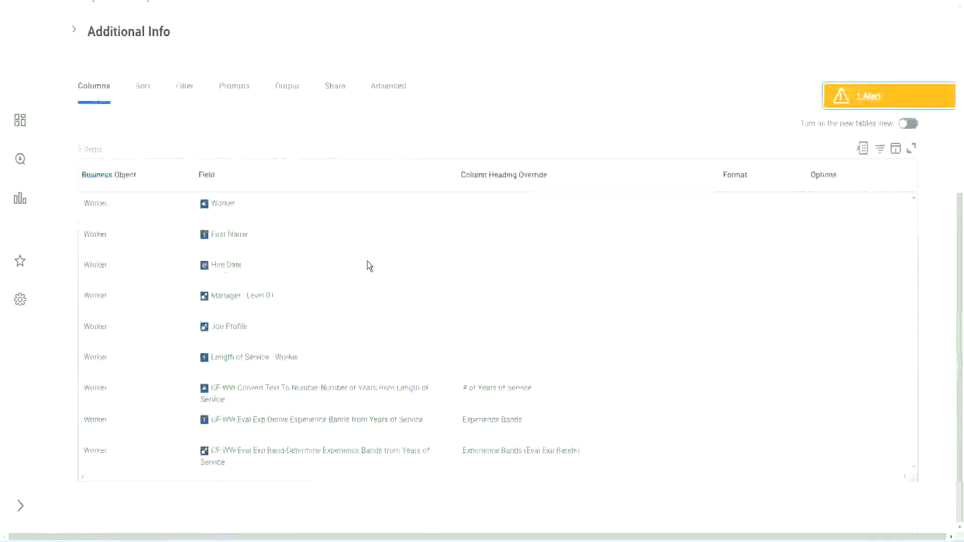
scroll(362, 276, "down", 7)
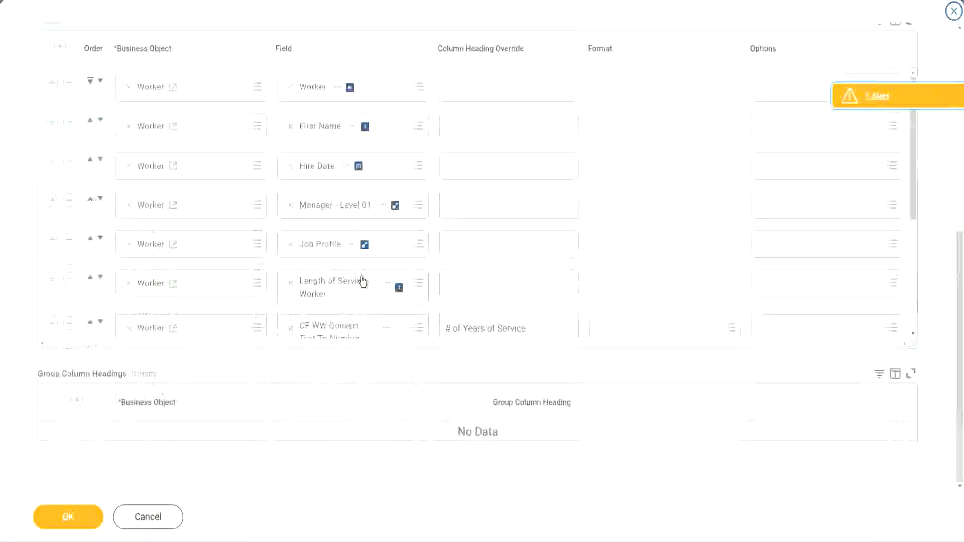
scroll(222, 291, "down", 3)
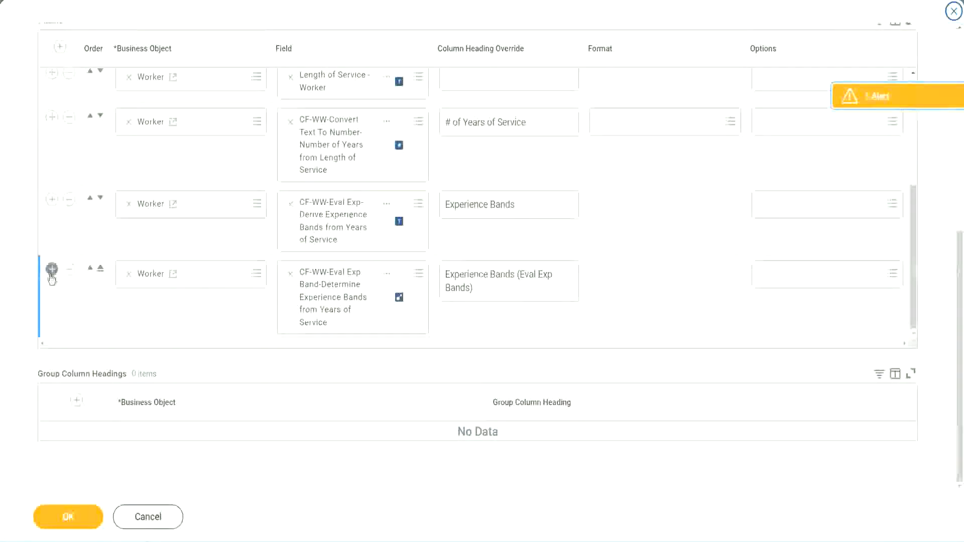
left_click(52, 270)
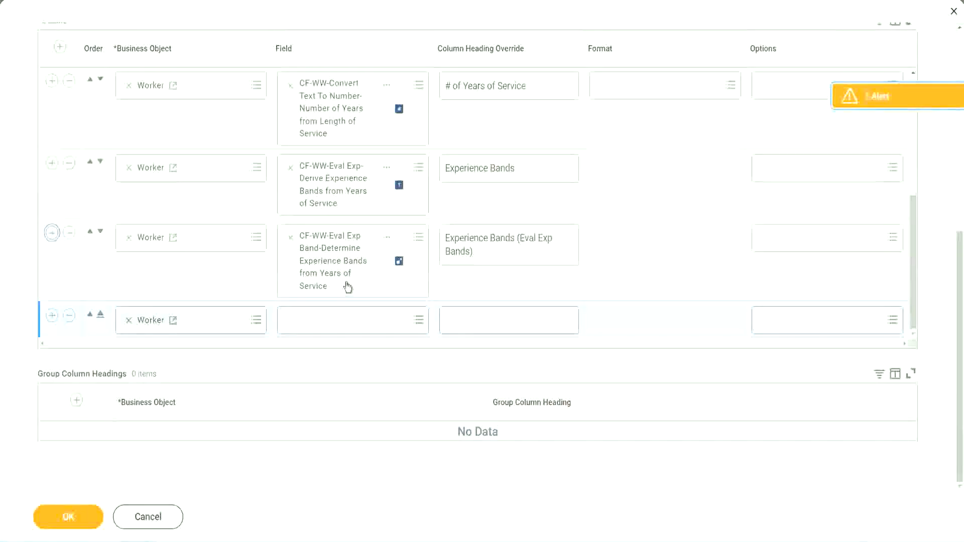
Assign the CF-WW-LRB-Identify Experience Bands from years of Service field to the new column and override its heading as "Experience Bands (LRB)".
left_click(327, 320)
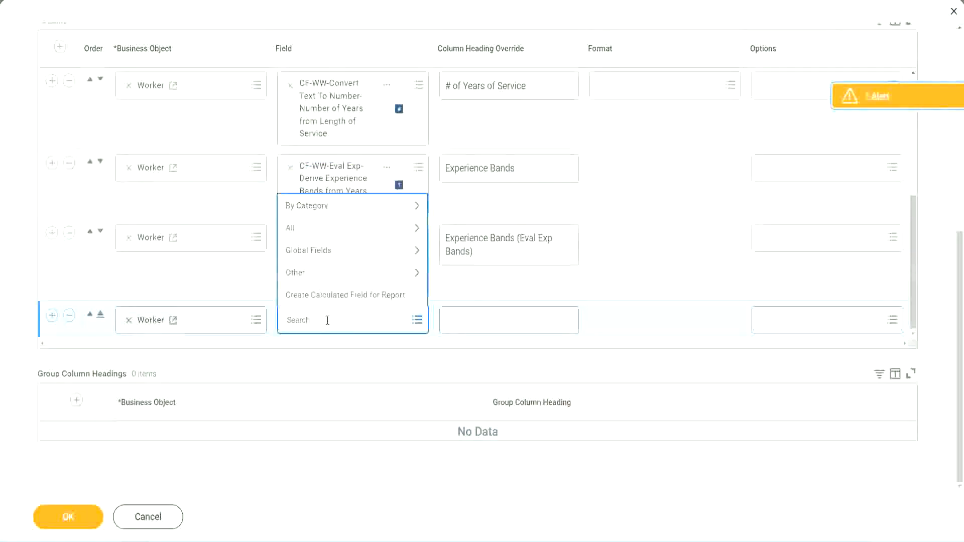
key("ctrl+v")
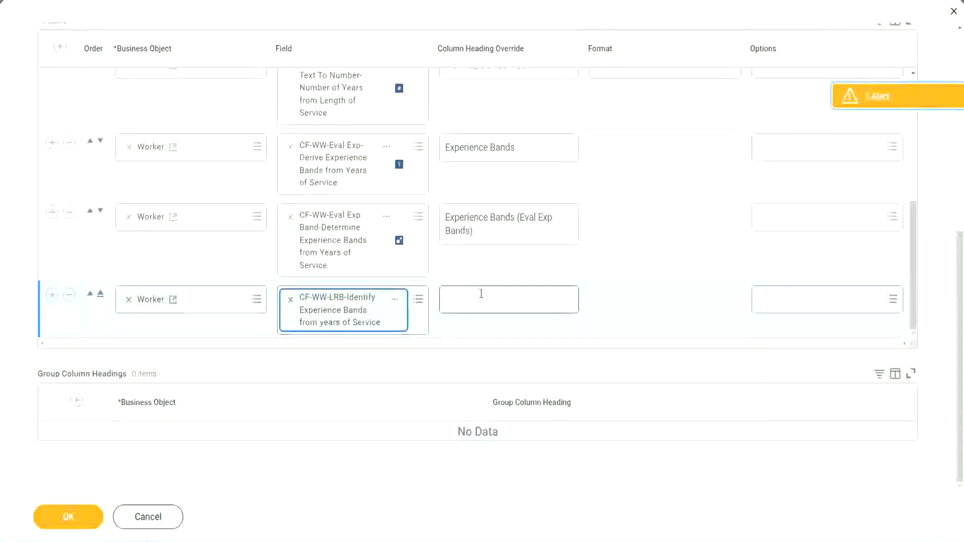
left_click(481, 294)
type("Ex")
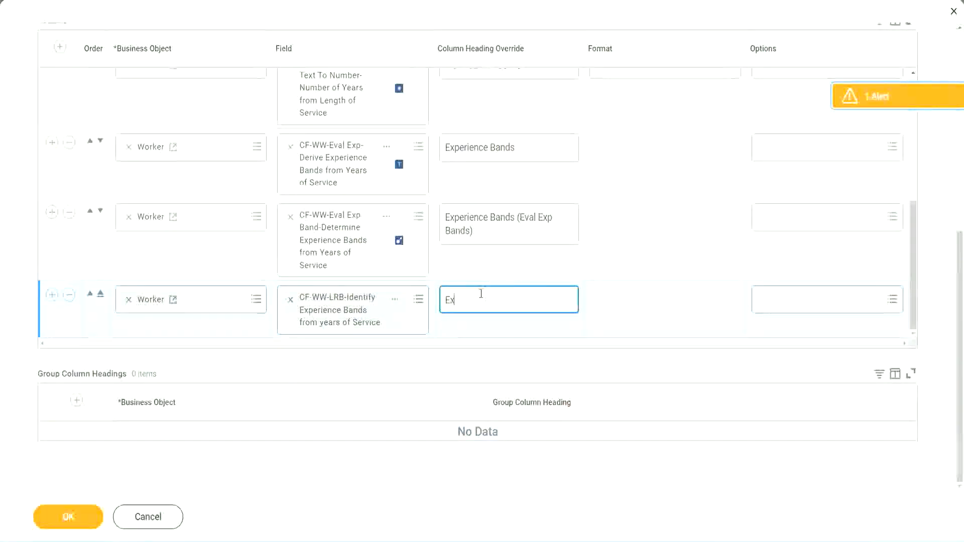
type("perienc")
key("BackSpace")
key("BackSpace")
key("BackSpace")
key("BackSpace")
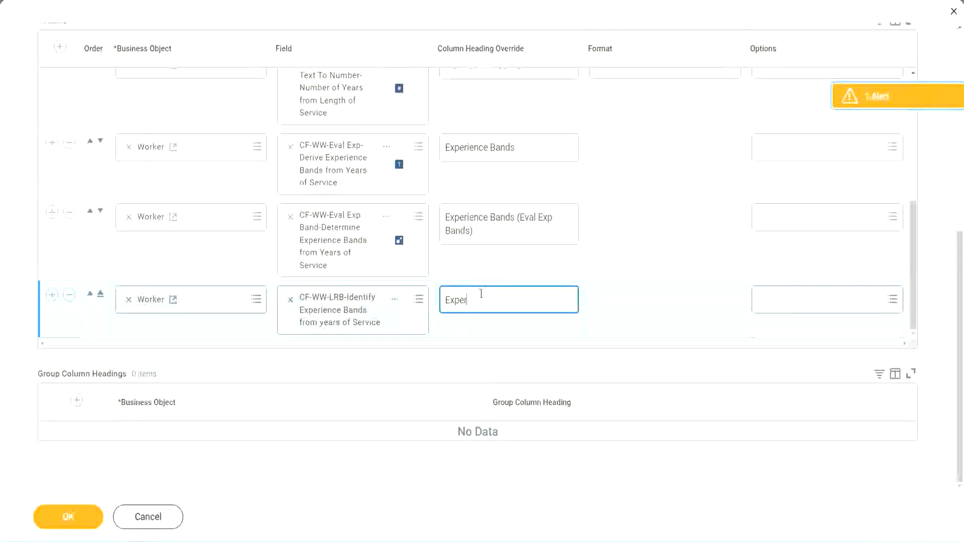
type("ience Bands (LRB)")
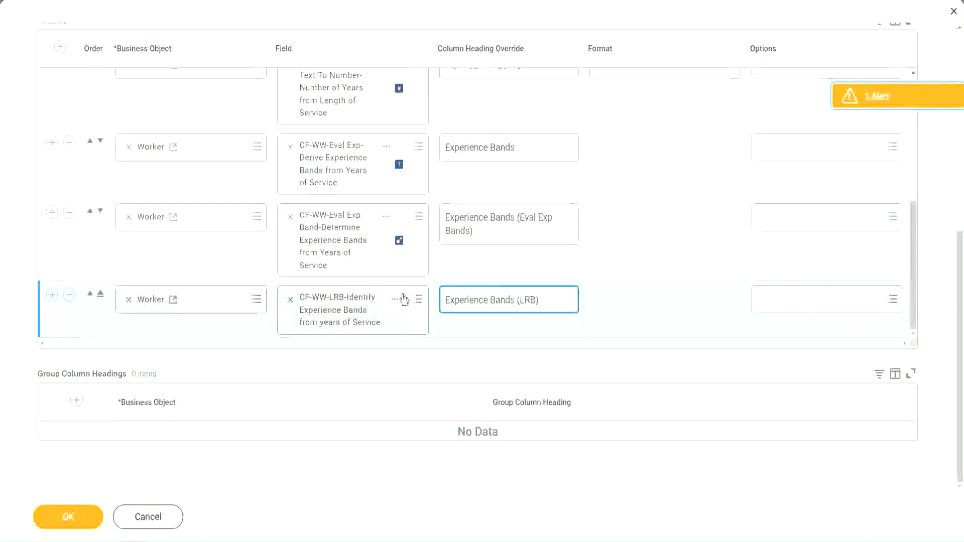
Save the report definition and run WW Employee Details with the worker type, employee type and contingent worker type prompts left blank.
left_click(84, 527)
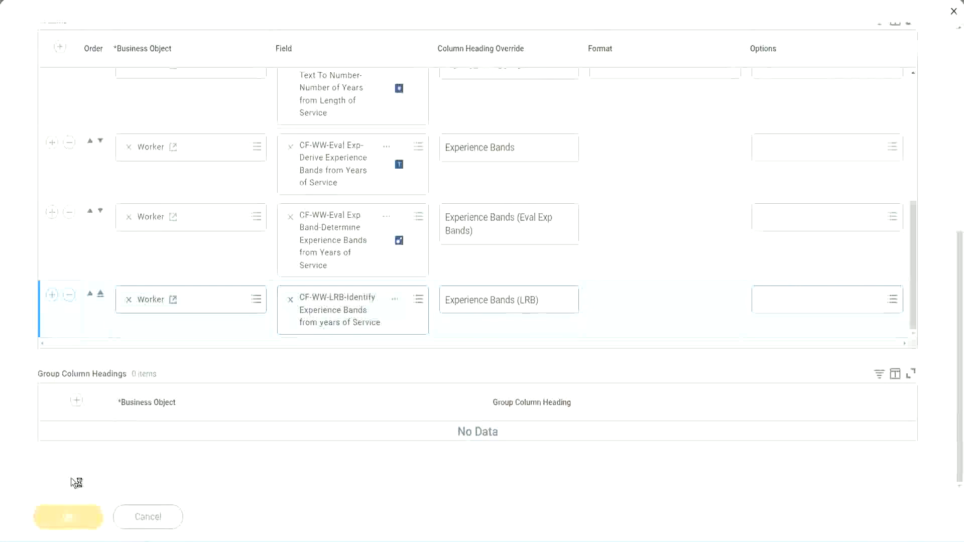
left_click(94, 511)
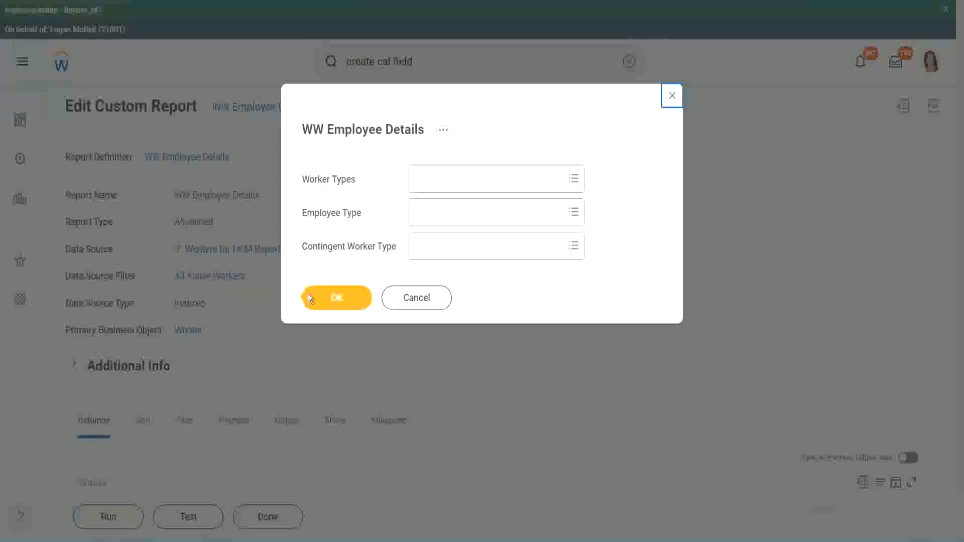
left_click(342, 301)
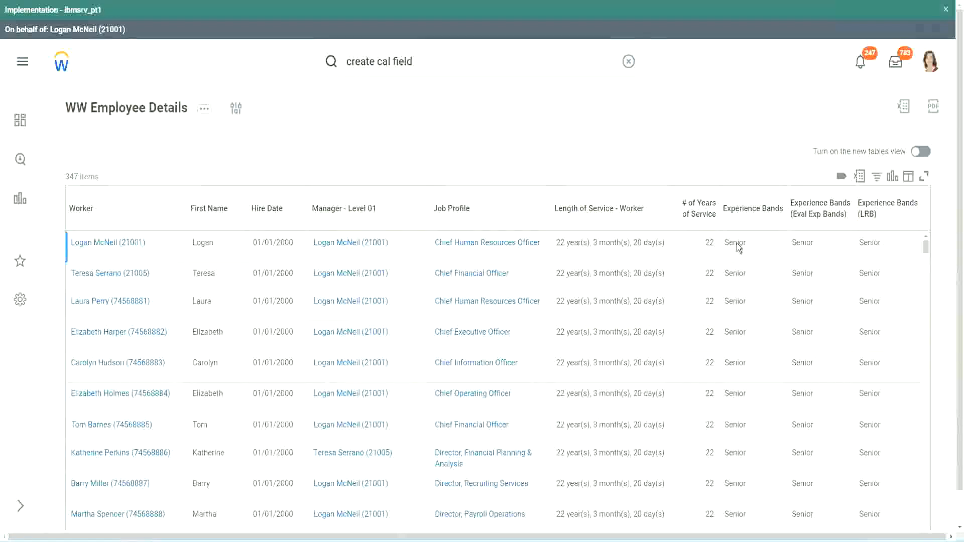
Compare the Experience Bands, Experience Bands (Eval Exp Bands) and Experience Bands (LRB) columns across the workers in the report output.
double_click(737, 243)
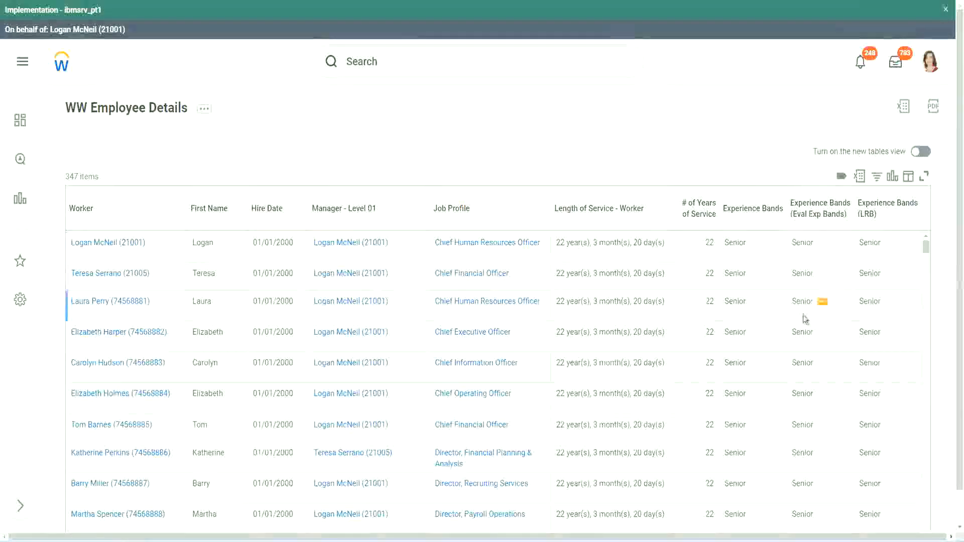
scroll(803, 315, "down", 10)
scroll(801, 345, "down", 3)
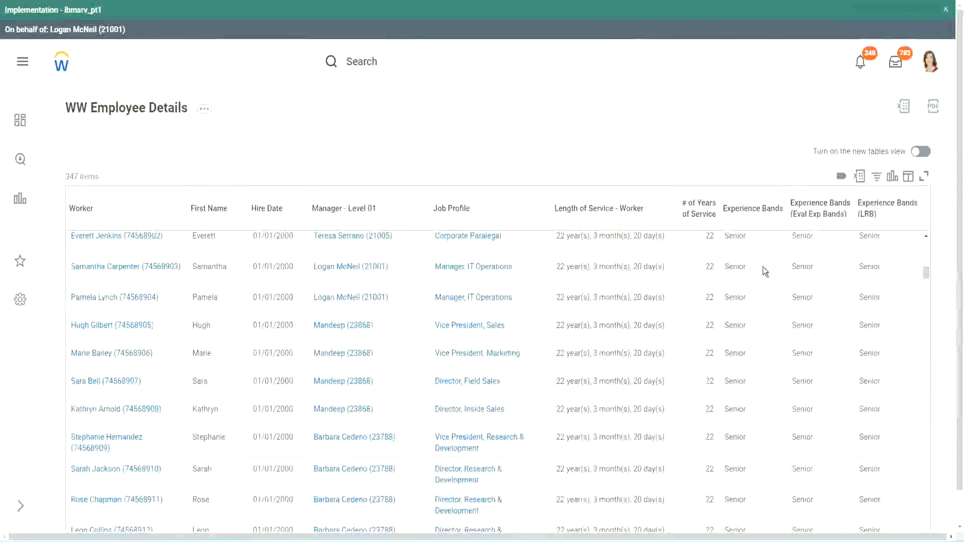
scroll(755, 410, "down", 3)
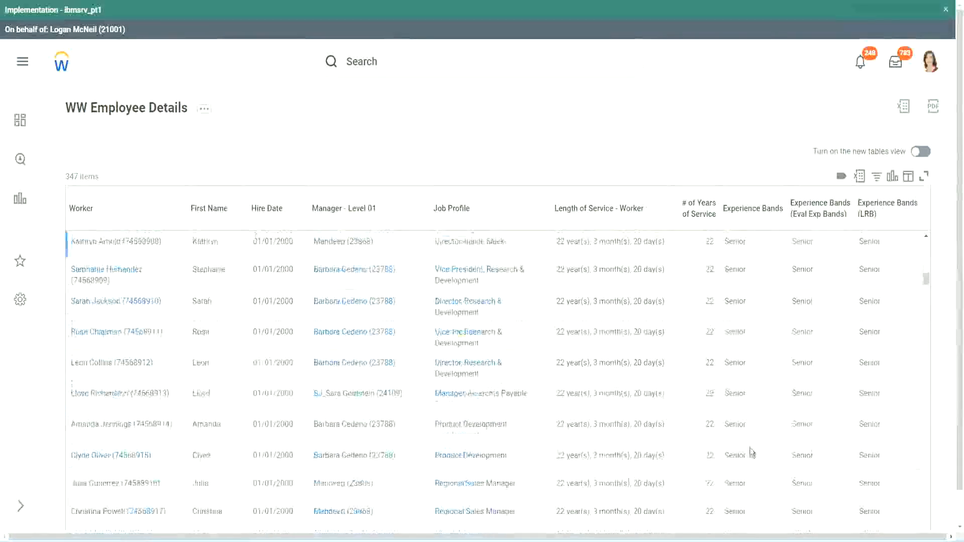
scroll(754, 357, "down", 1)
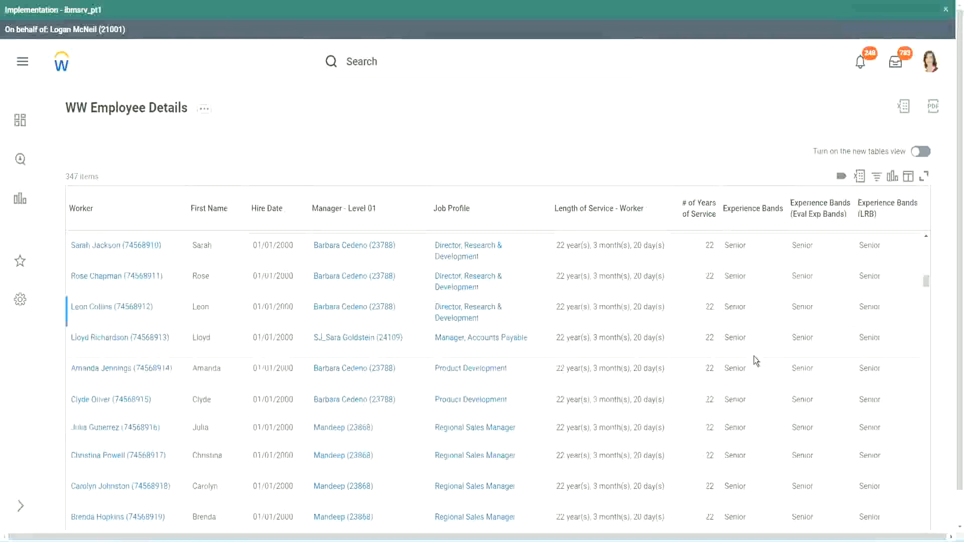